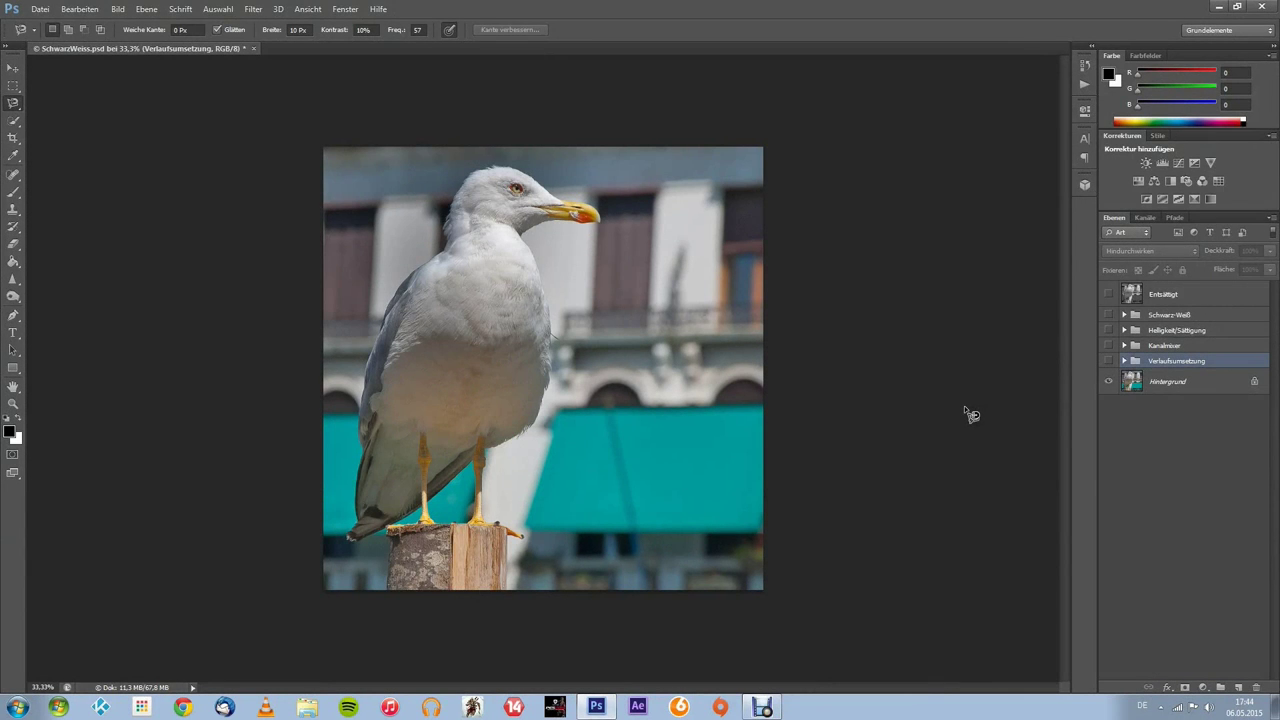
- Toggle the Schwarz-Weiß, Helligkeit/Sättigung, Verlaufsumsetzung and Kanalmixer layers to compare the black-and-white versions
{"action": "key", "text": "v"}
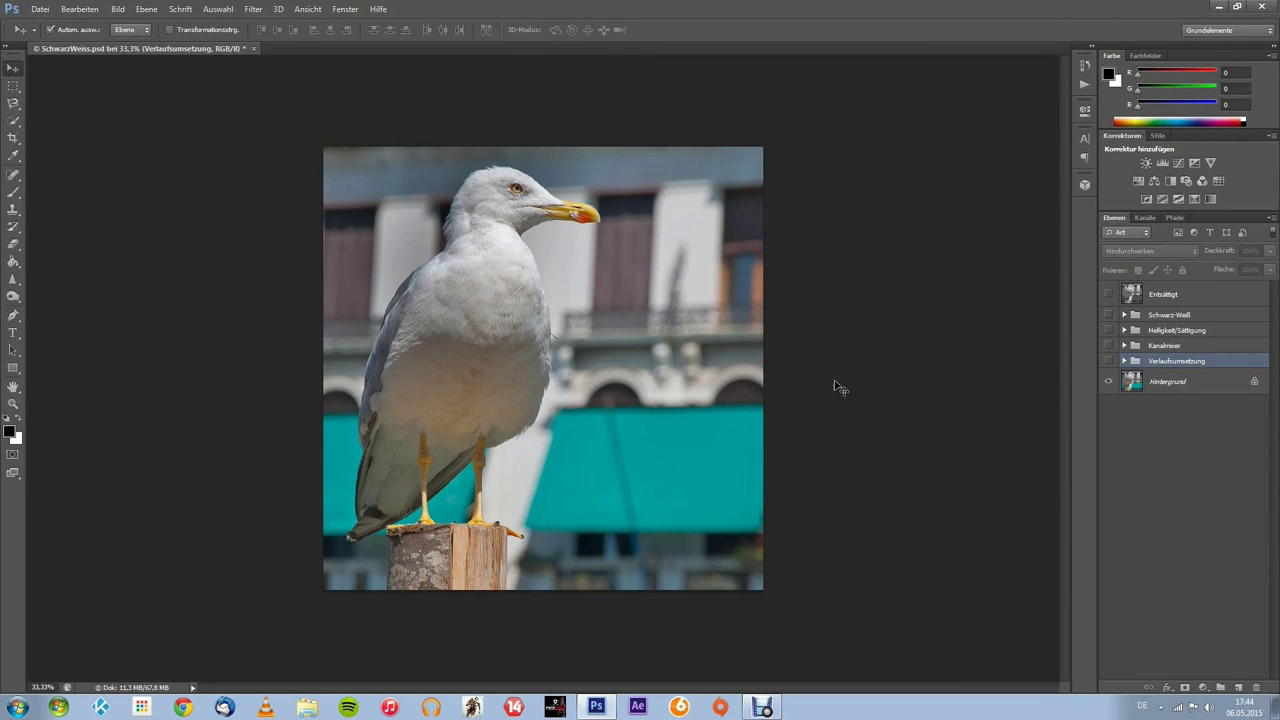
{"action": "left_click", "coordinate": [1108, 315]}
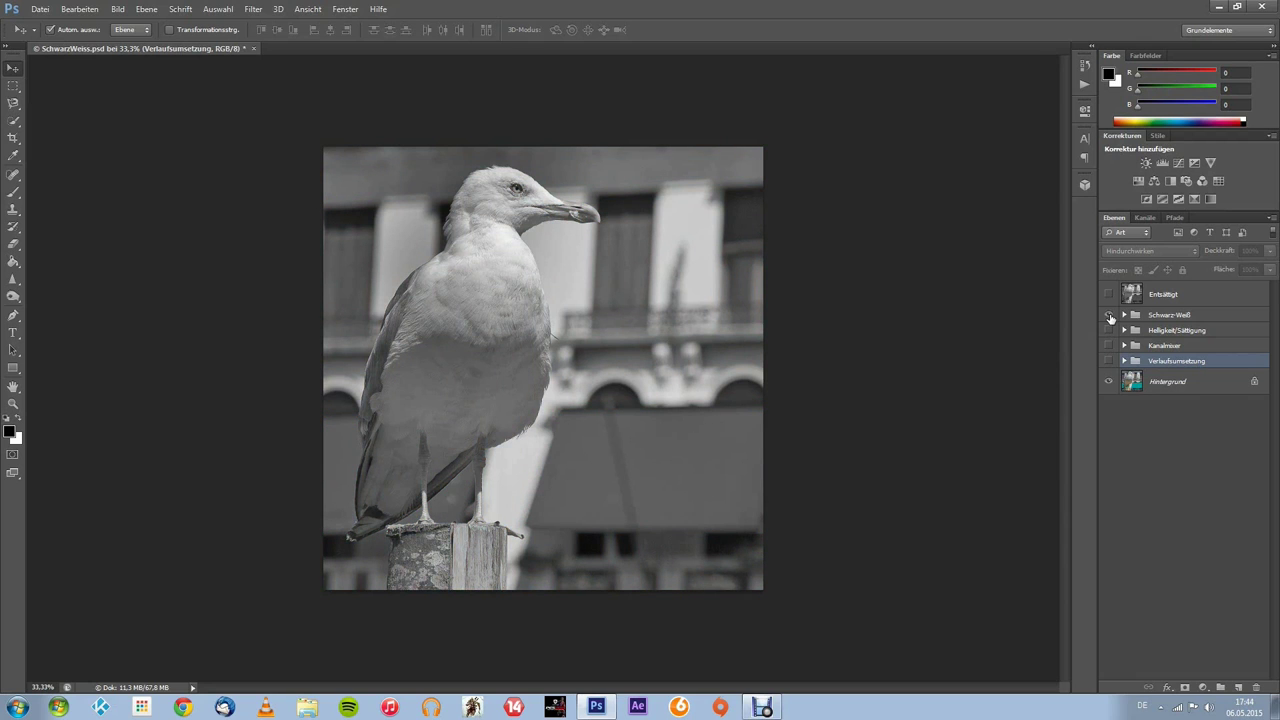
{"action": "left_click", "coordinate": [1108, 315]}
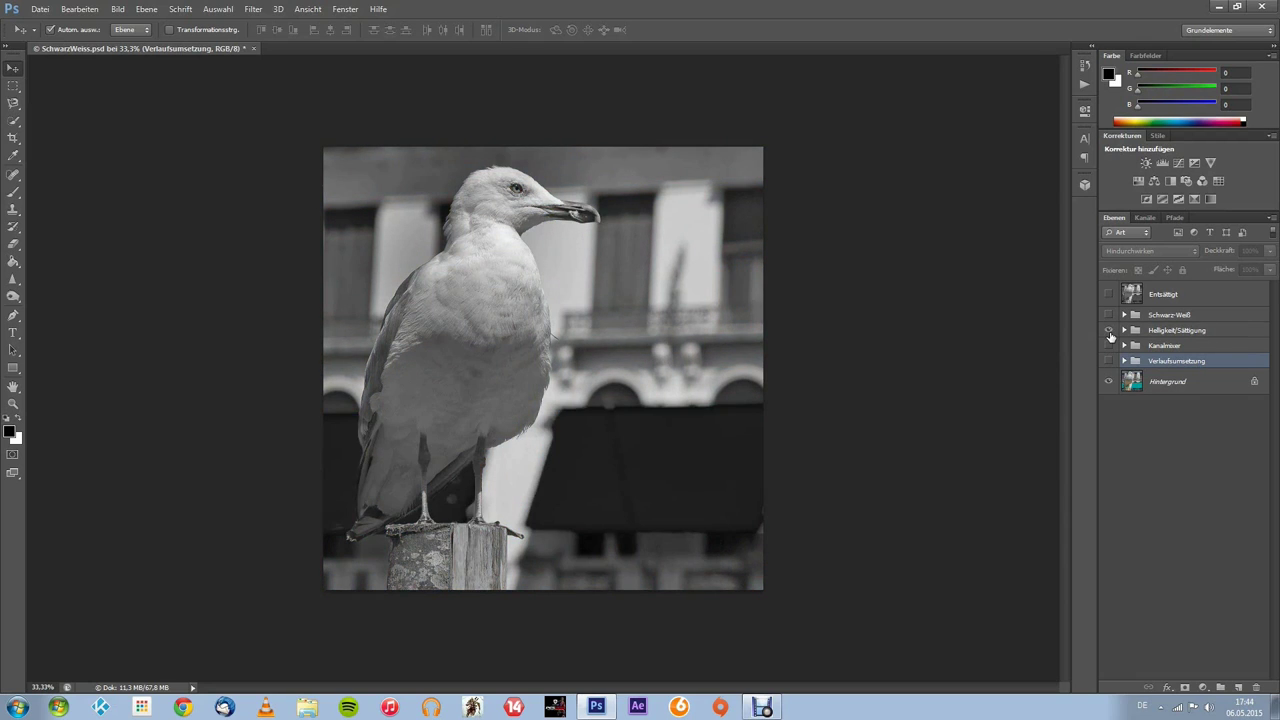
{"action": "left_click", "coordinate": [1108, 330]}
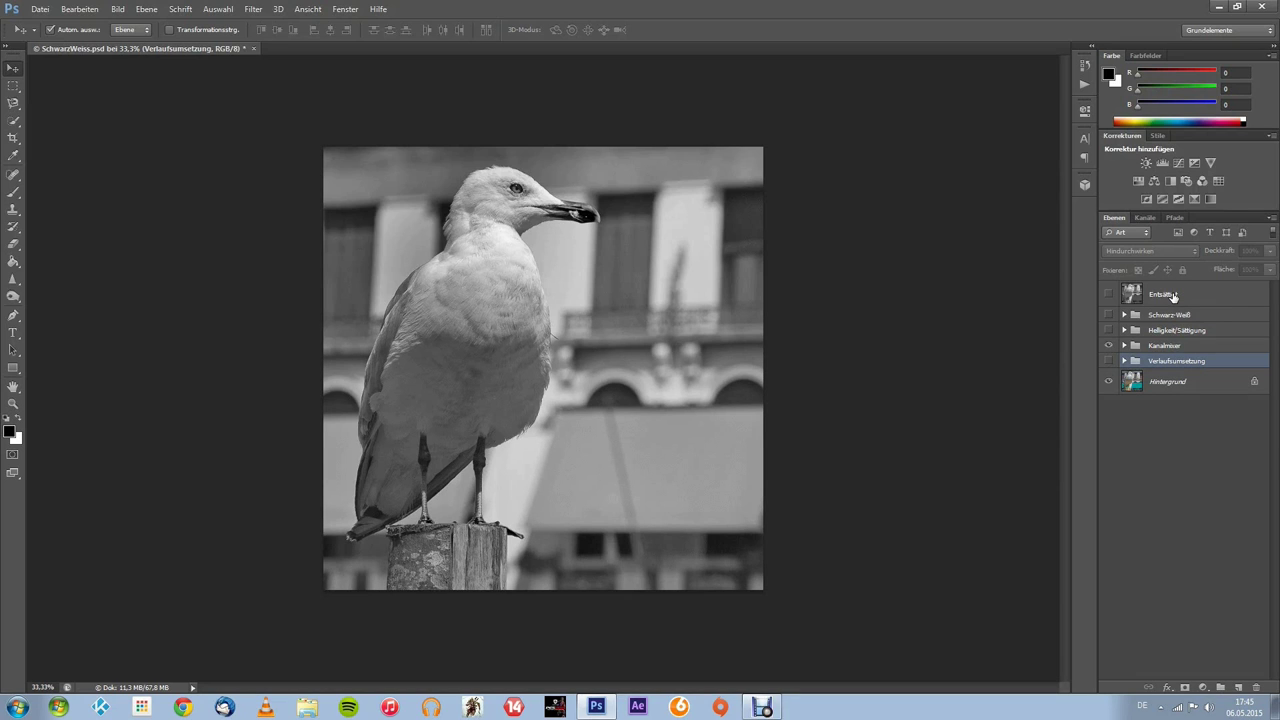
{"action": "left_click", "coordinate": [1108, 345]}
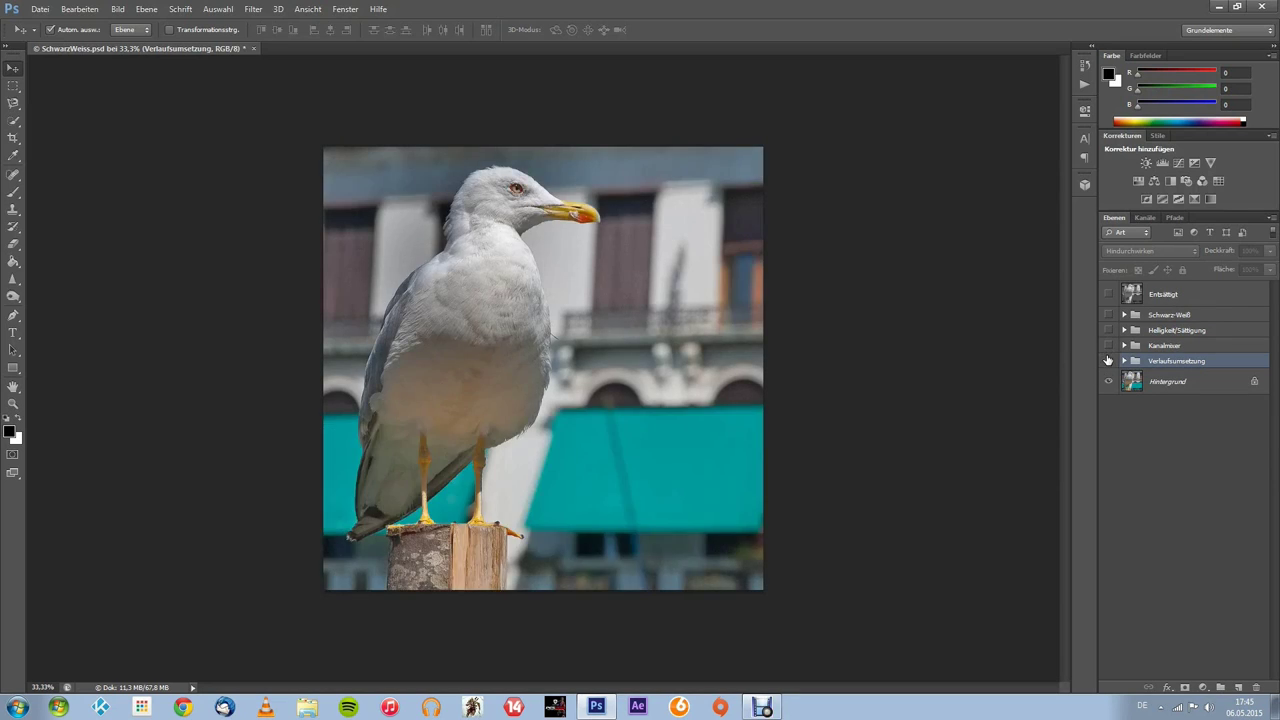
{"action": "left_click", "coordinate": [1108, 345]}
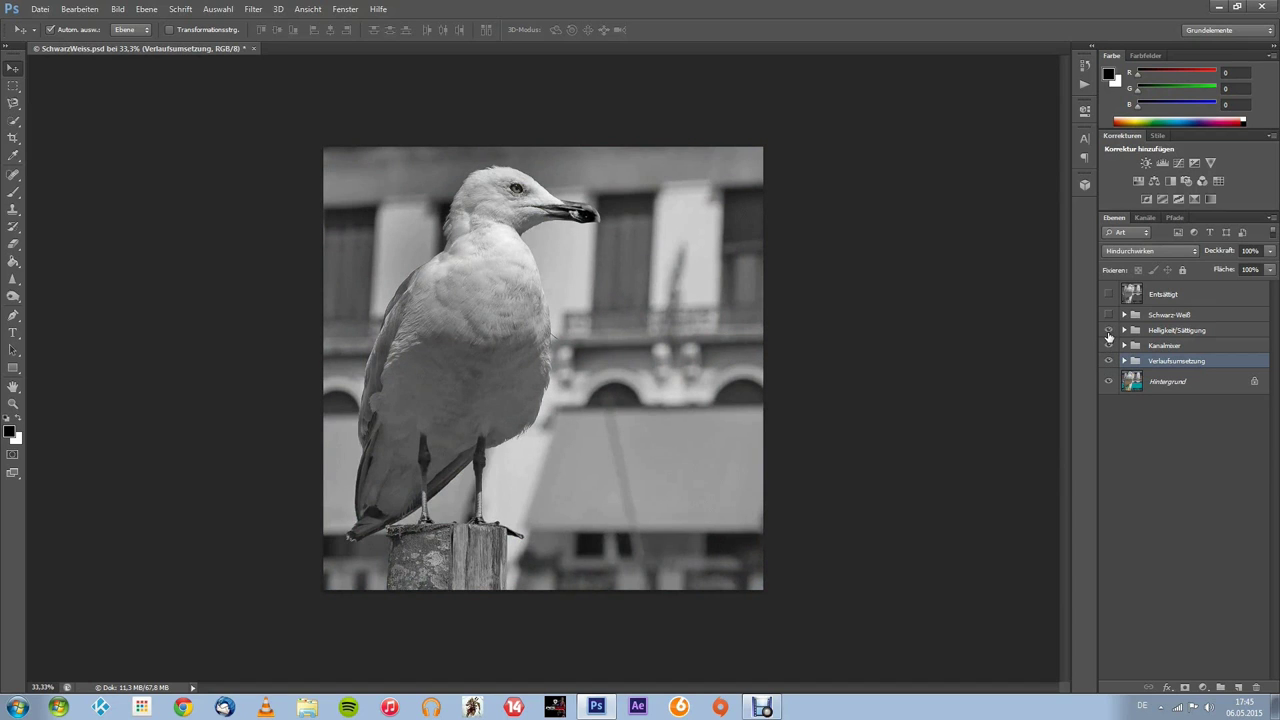
{"action": "left_click", "coordinate": [1108, 330]}
{"action": "left_click", "coordinate": [1108, 314]}
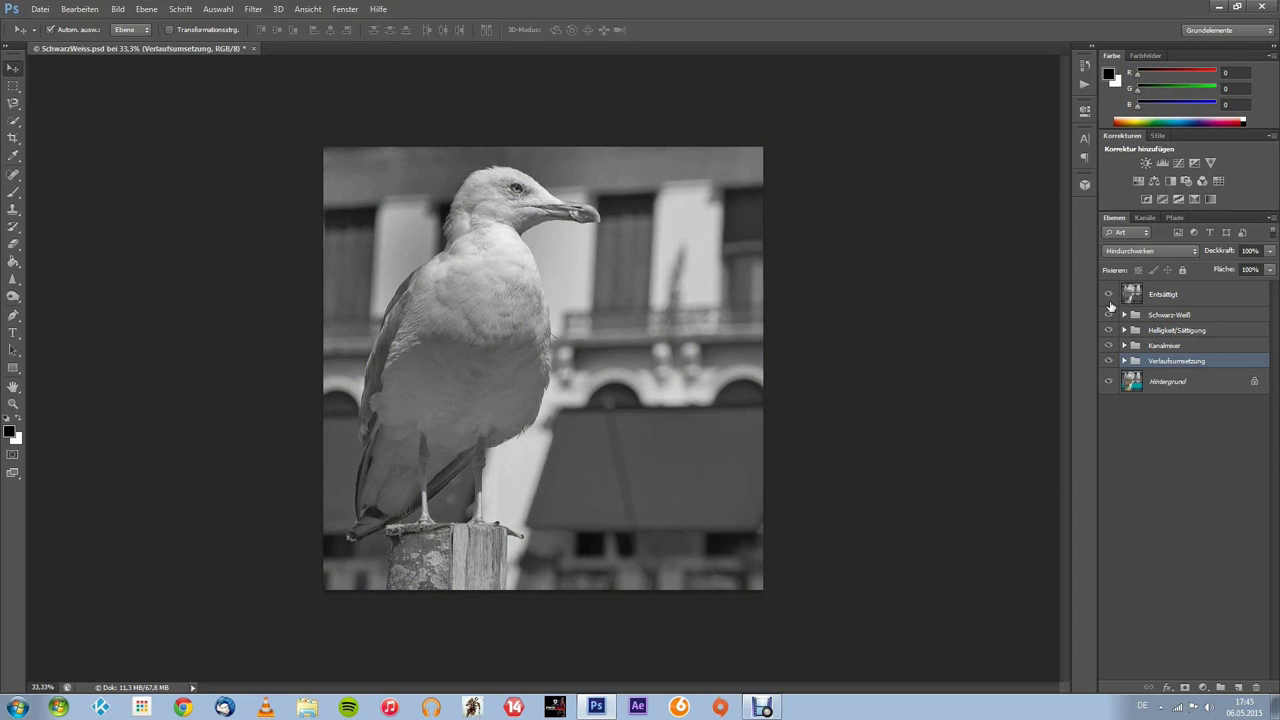
{"action": "left_click", "coordinate": [1108, 314]}
{"action": "left_click", "coordinate": [1108, 345]}
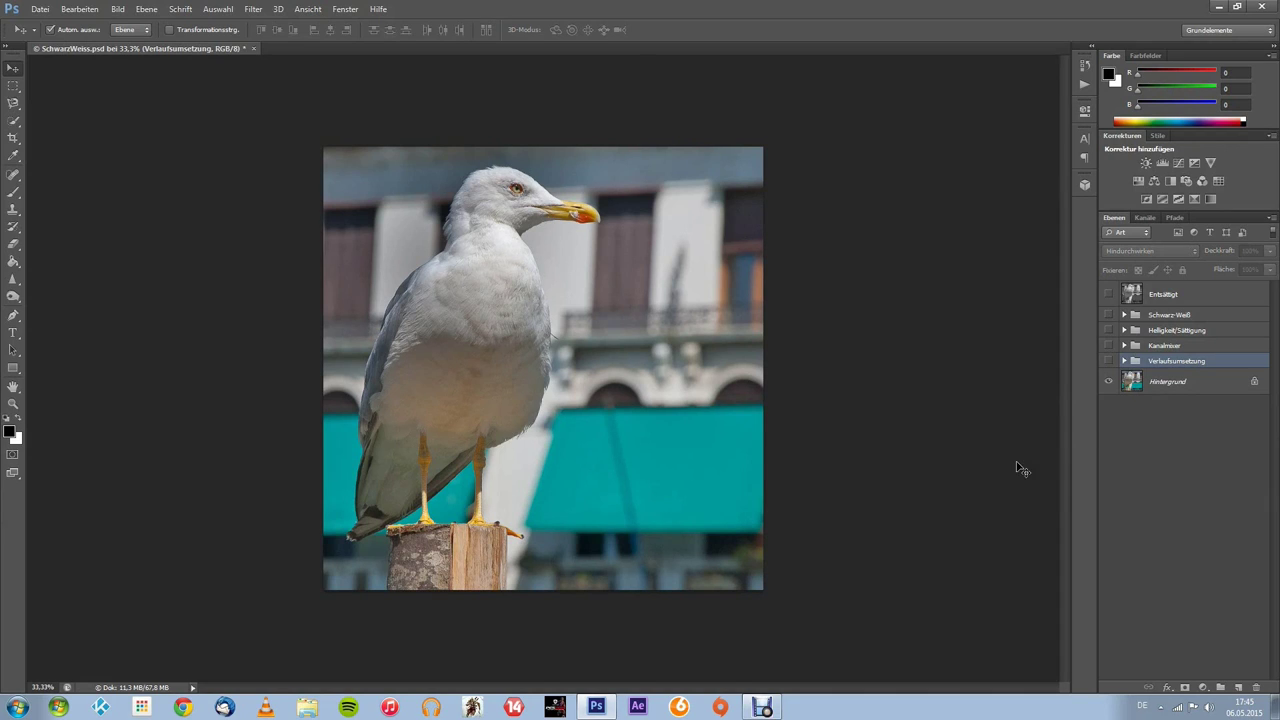
- Merge the black-and-white variant layers into Ebene 1 and desaturate it with Hue/Saturation at -100
{"action": "left_click", "coordinate": [1178, 296], "text": "shift"}
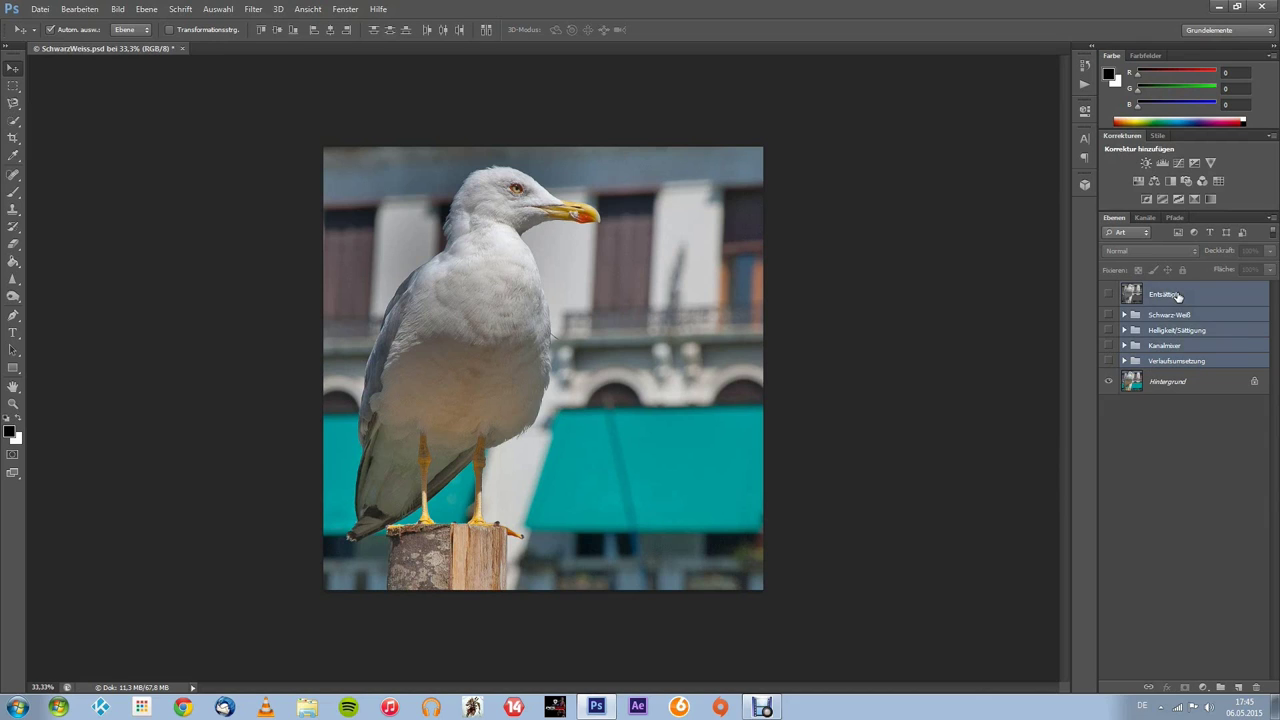
{"action": "key", "text": "ctrl+e"}
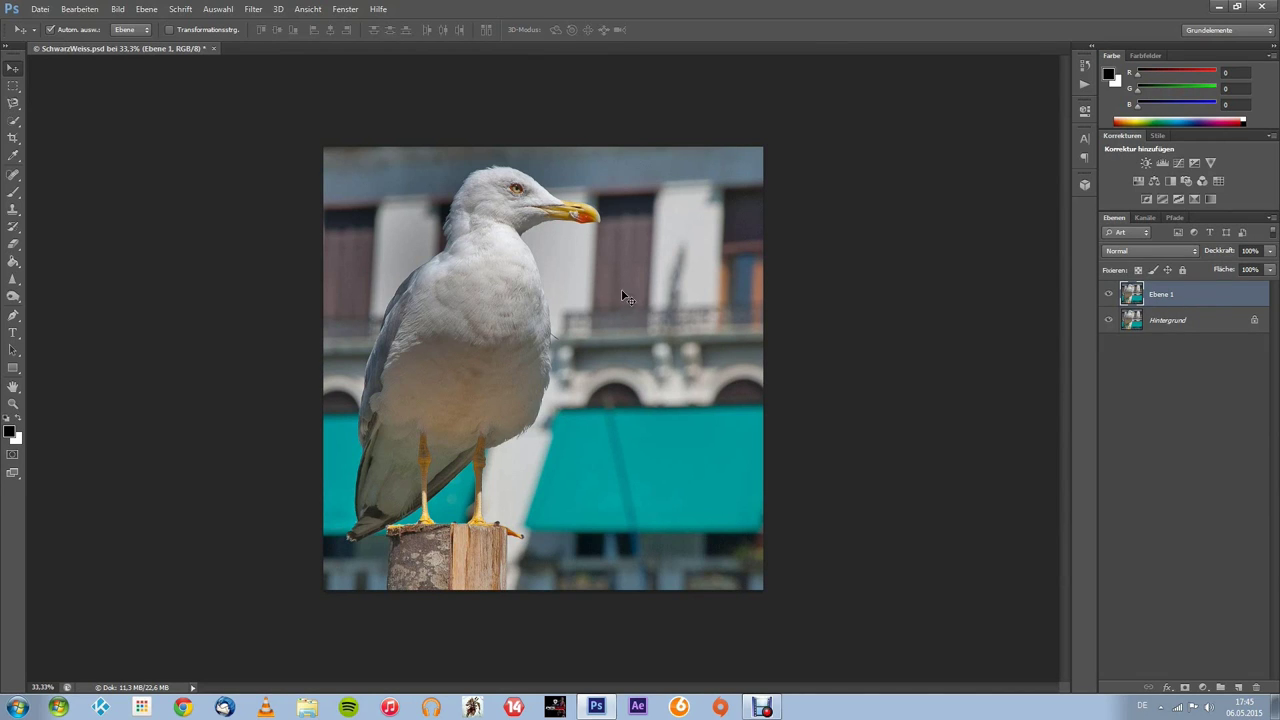
{"action": "left_click", "coordinate": [115, 9]}
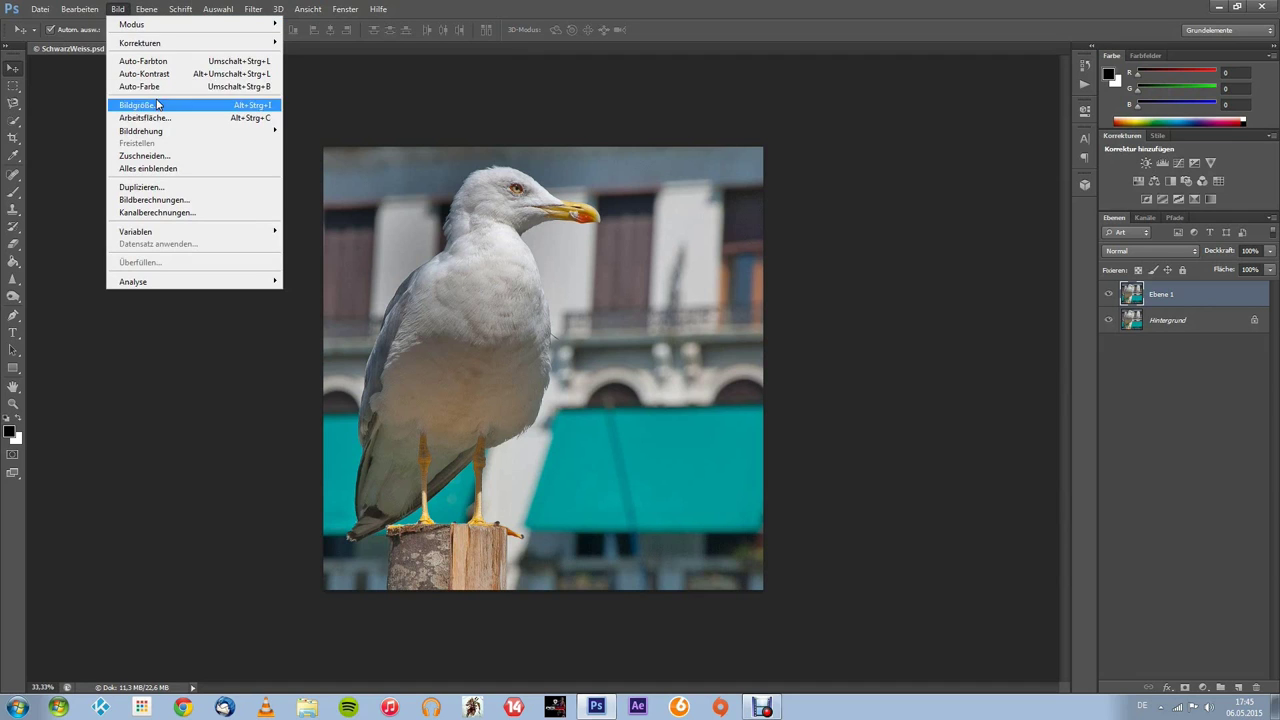
{"action": "mouse_move", "coordinate": [190, 43]}
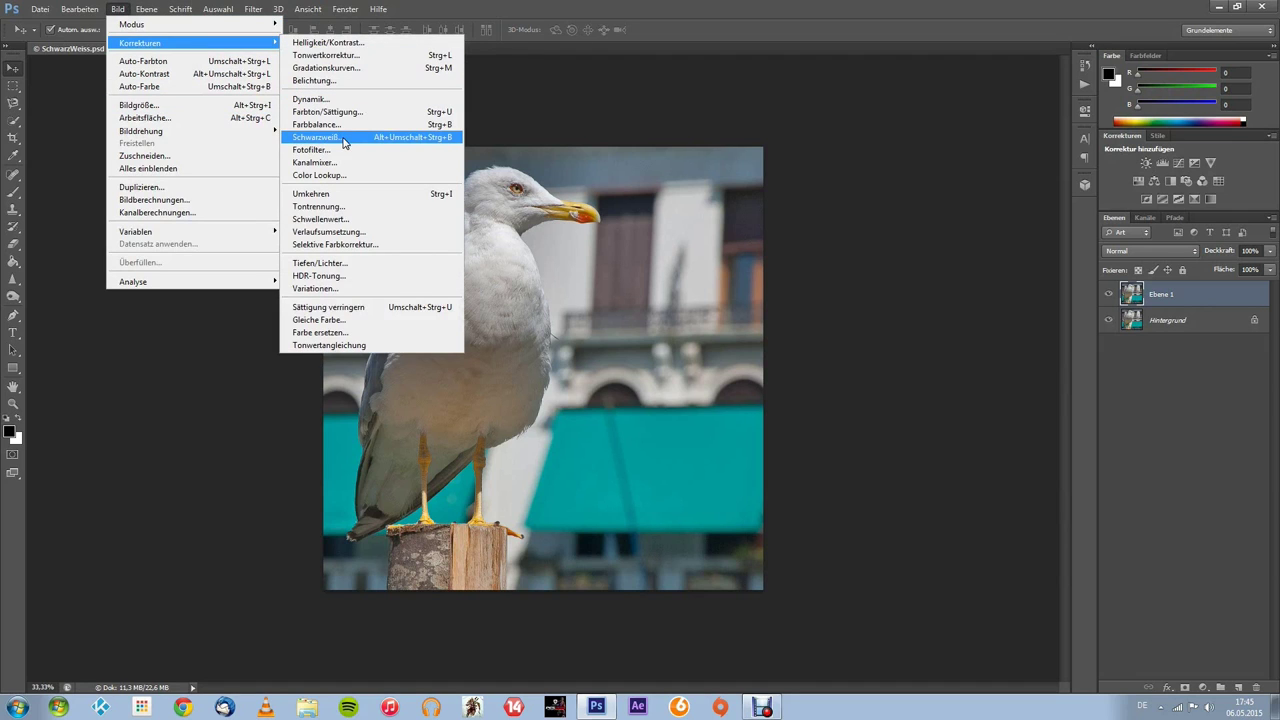
{"action": "left_click", "coordinate": [335, 112]}
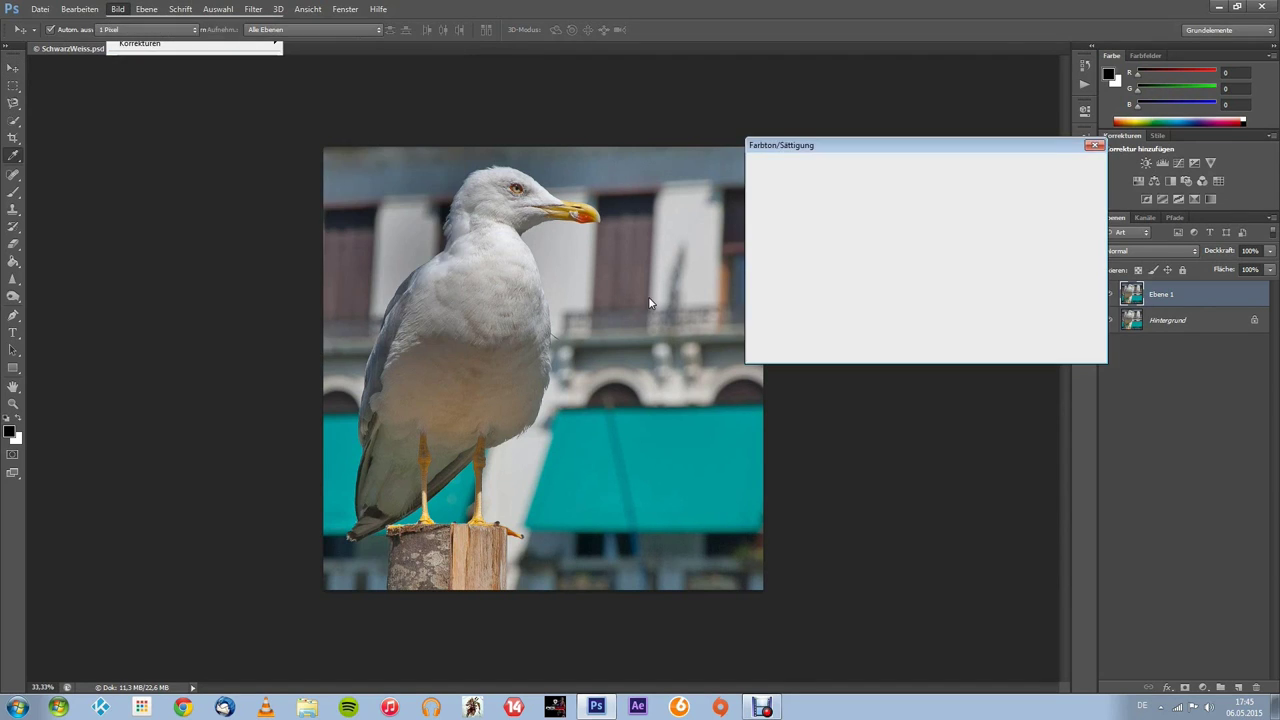
{"action": "left_click_drag", "start_coordinate": [888, 265], "coordinate": [822, 265]}
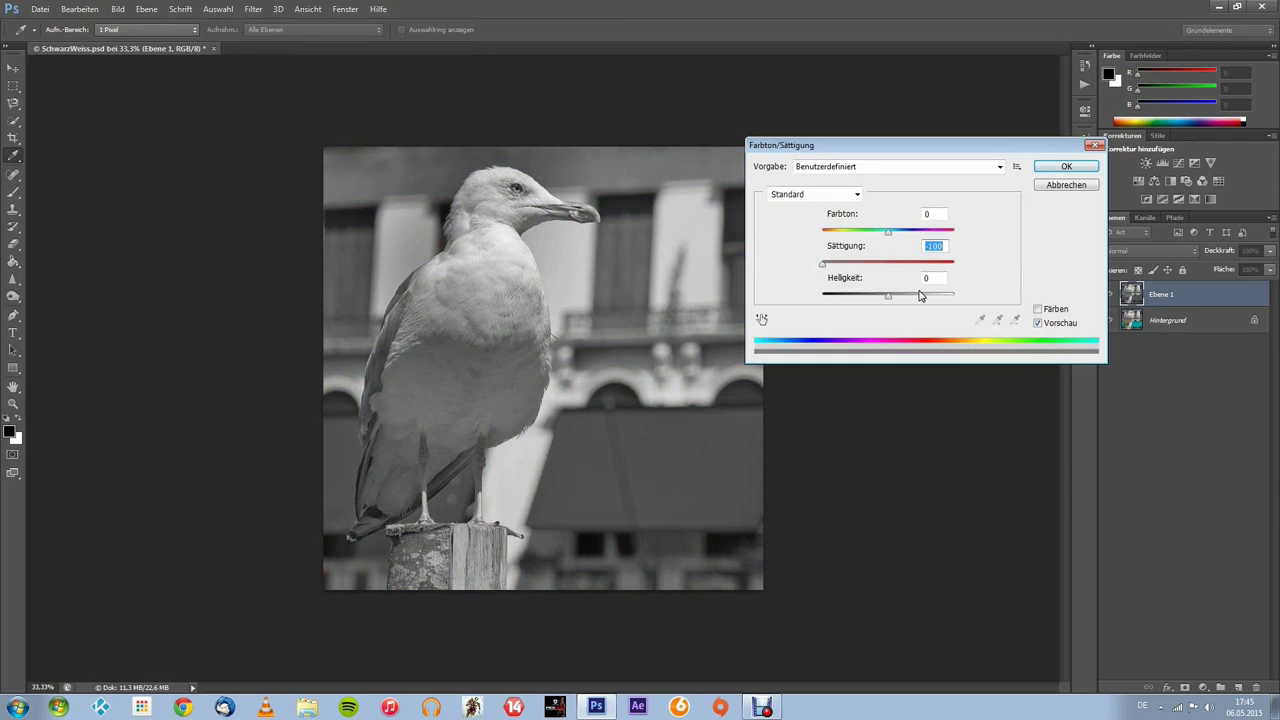
{"action": "left_click", "coordinate": [1055, 168]}
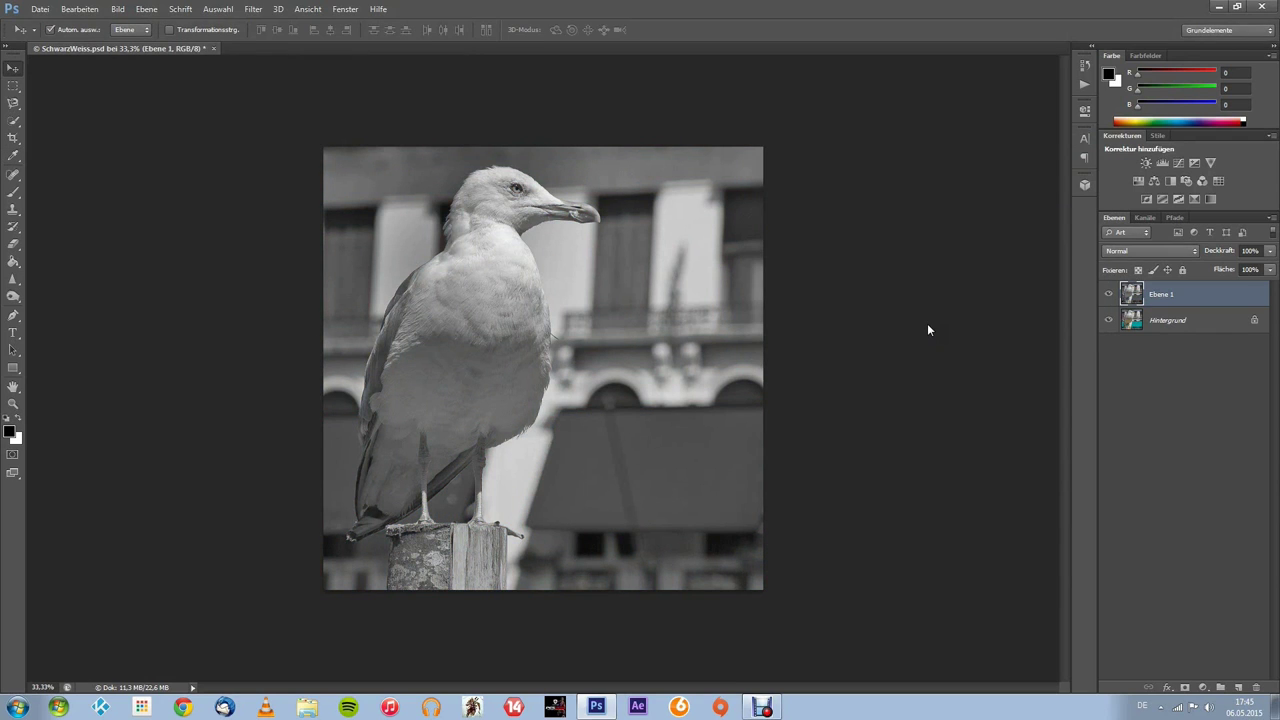
- Undo and redo the desaturation to compare, leaving Ebene 1 in colour
{"action": "key", "text": "ctrl+z"}
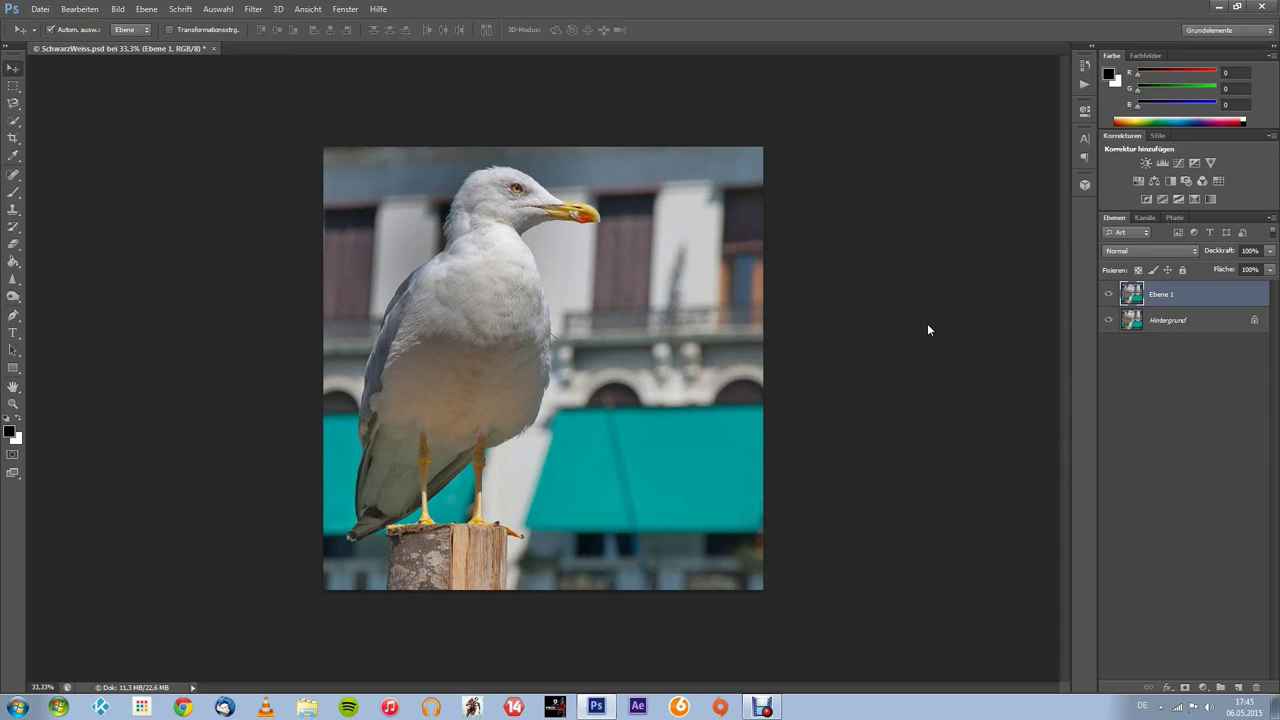
{"action": "key", "text": "ctrl+z"}
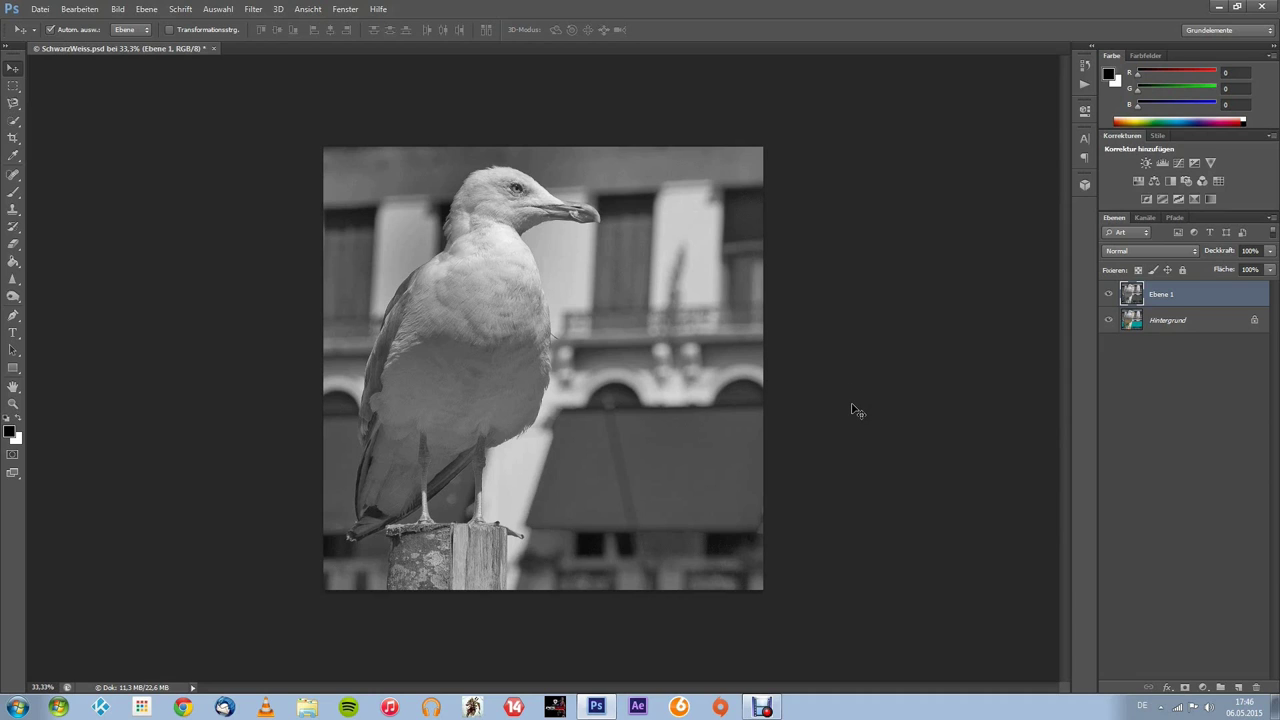
{"action": "key", "text": "ctrl+z"}
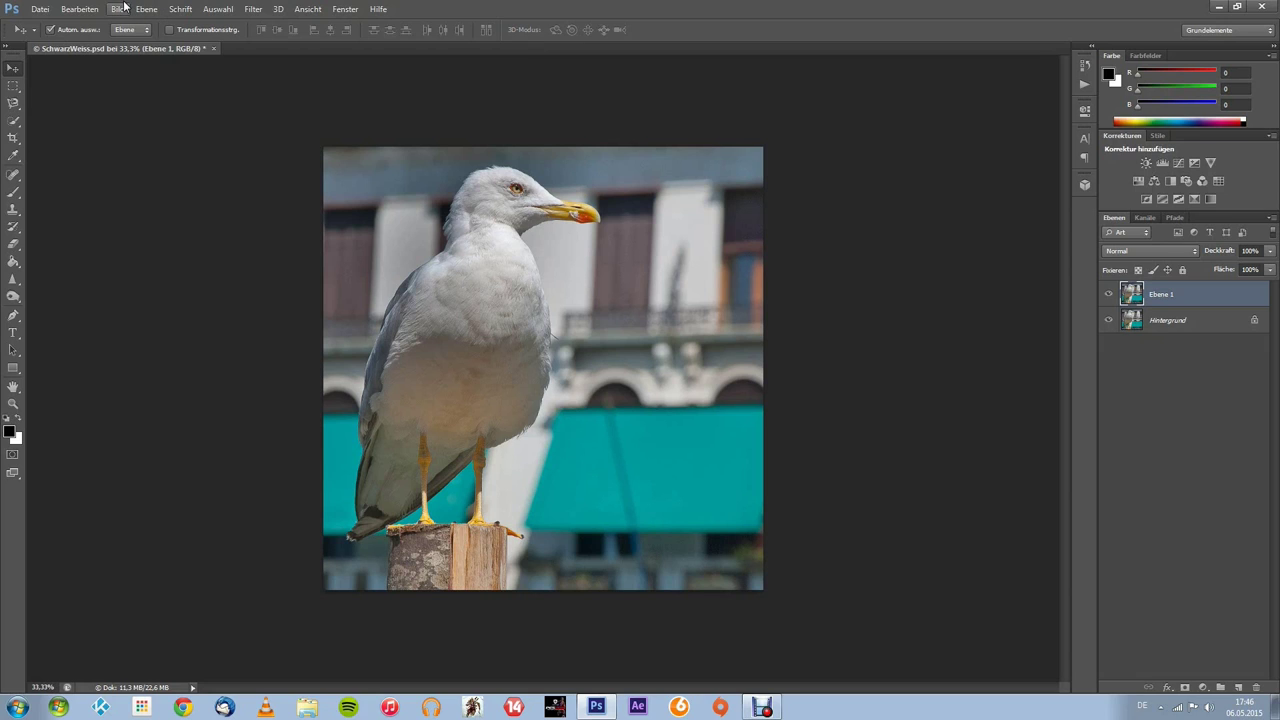
{"action": "left_click", "coordinate": [118, 8]}
{"action": "mouse_move", "coordinate": [132, 24]}
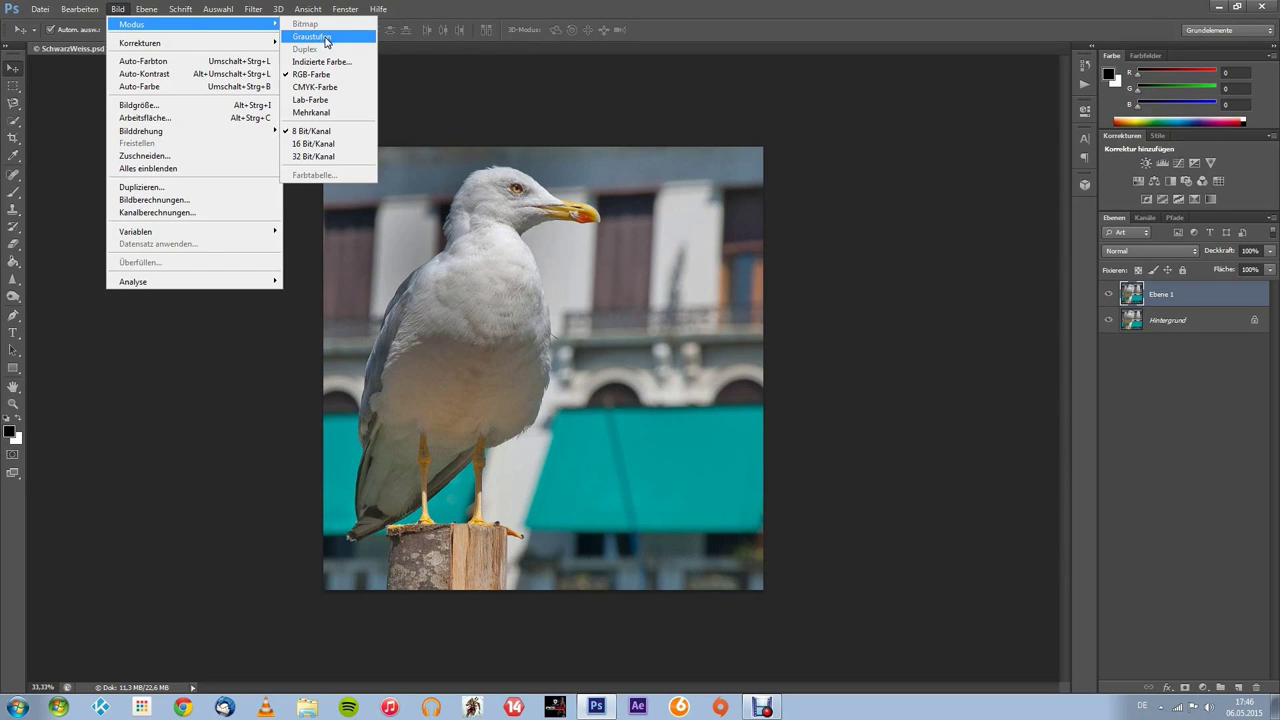
{"action": "left_click", "coordinate": [328, 40]}
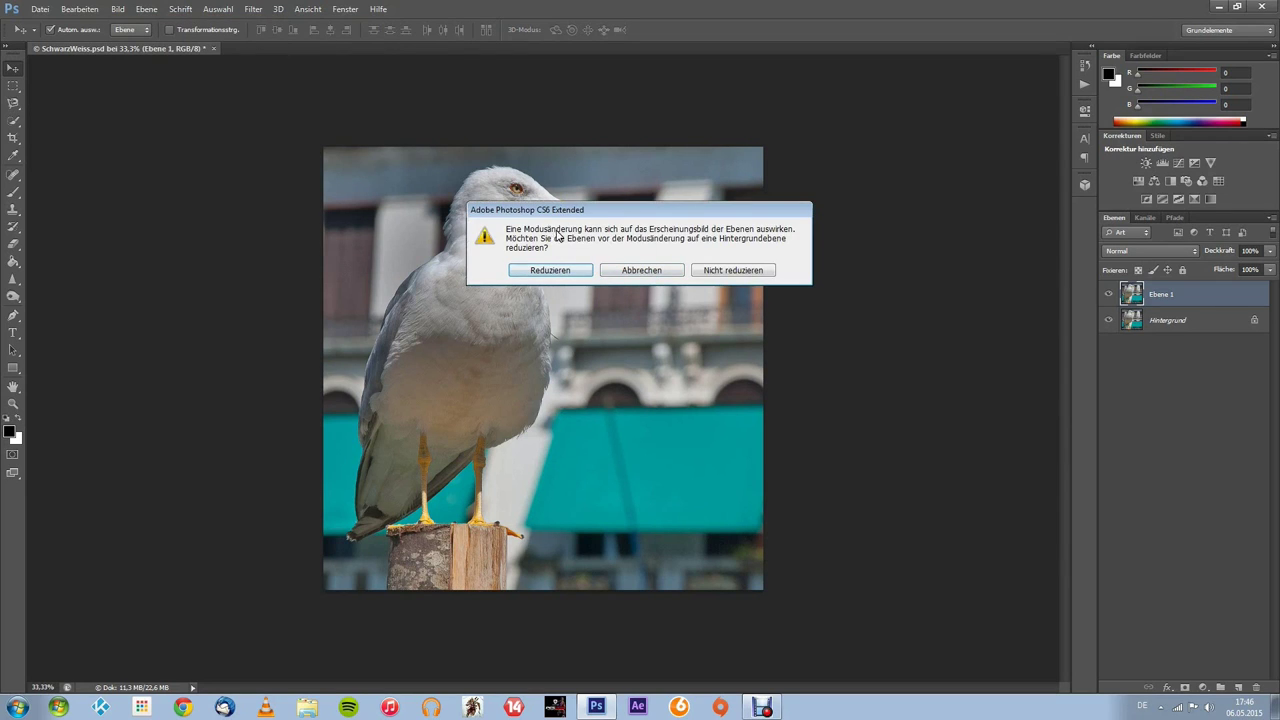
{"action": "left_click", "coordinate": [586, 270]}
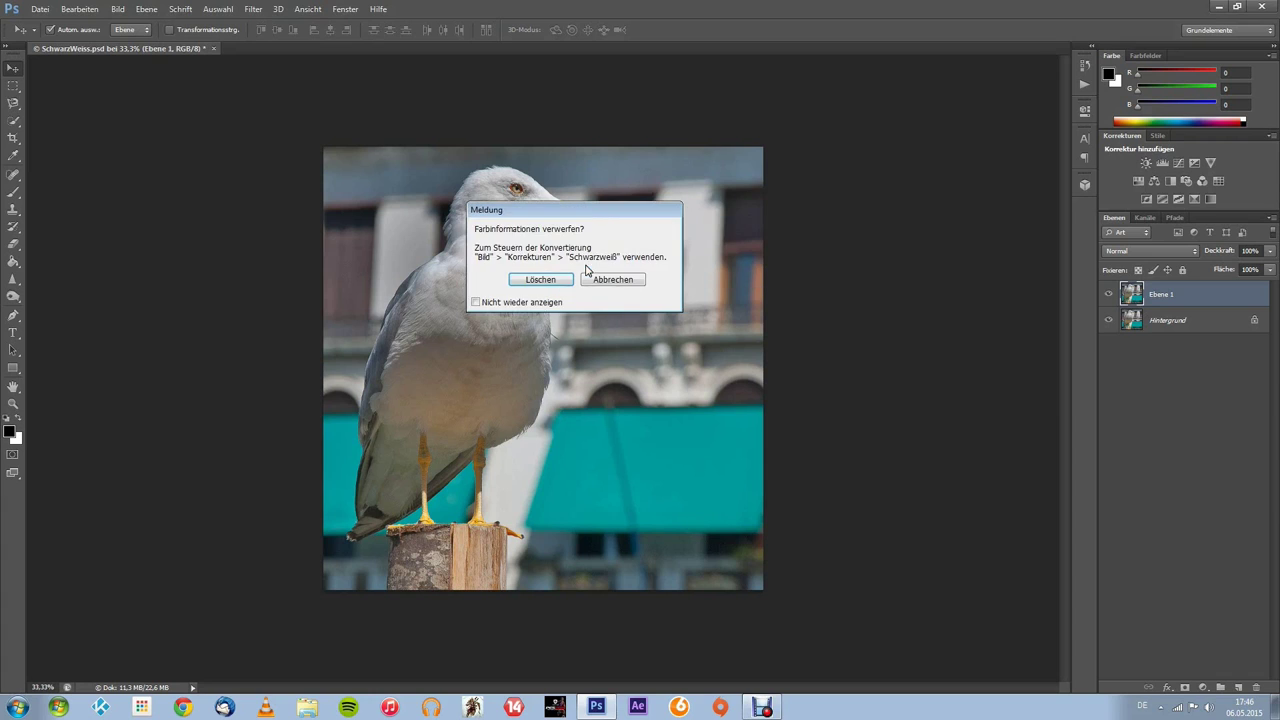
{"action": "left_click", "coordinate": [559, 285]}
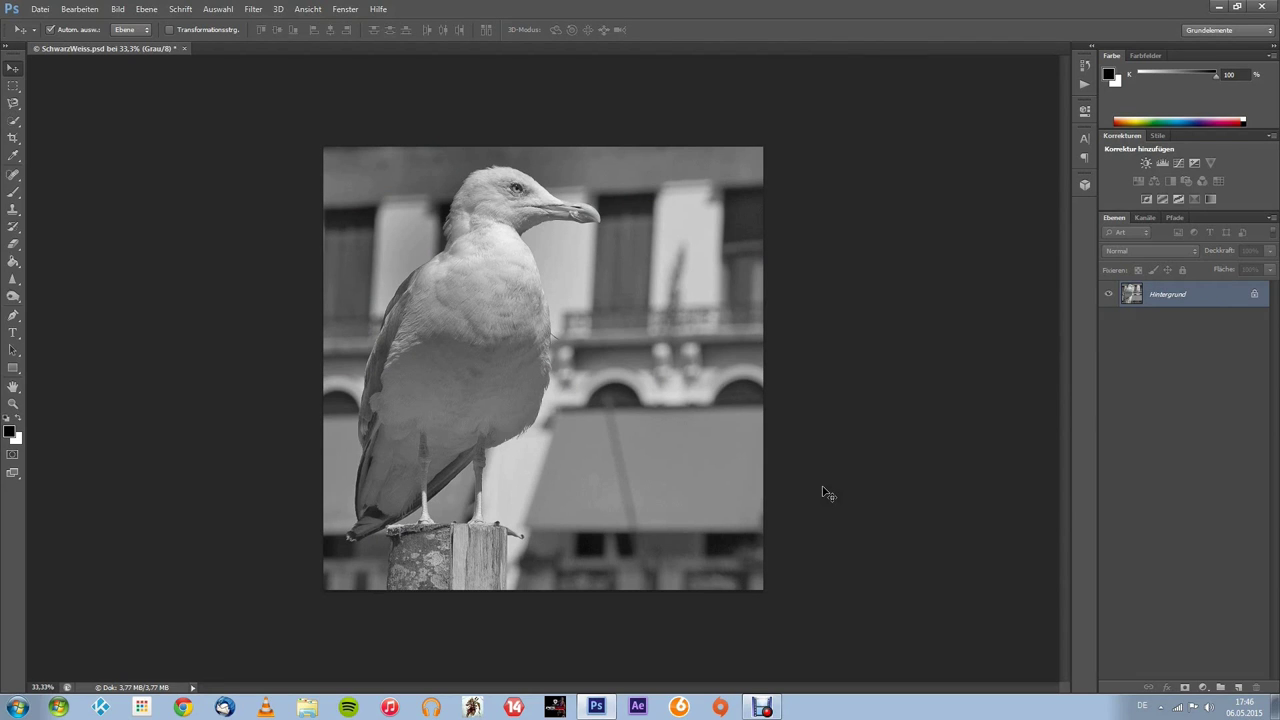
{"action": "key", "text": "ctrl+z"}
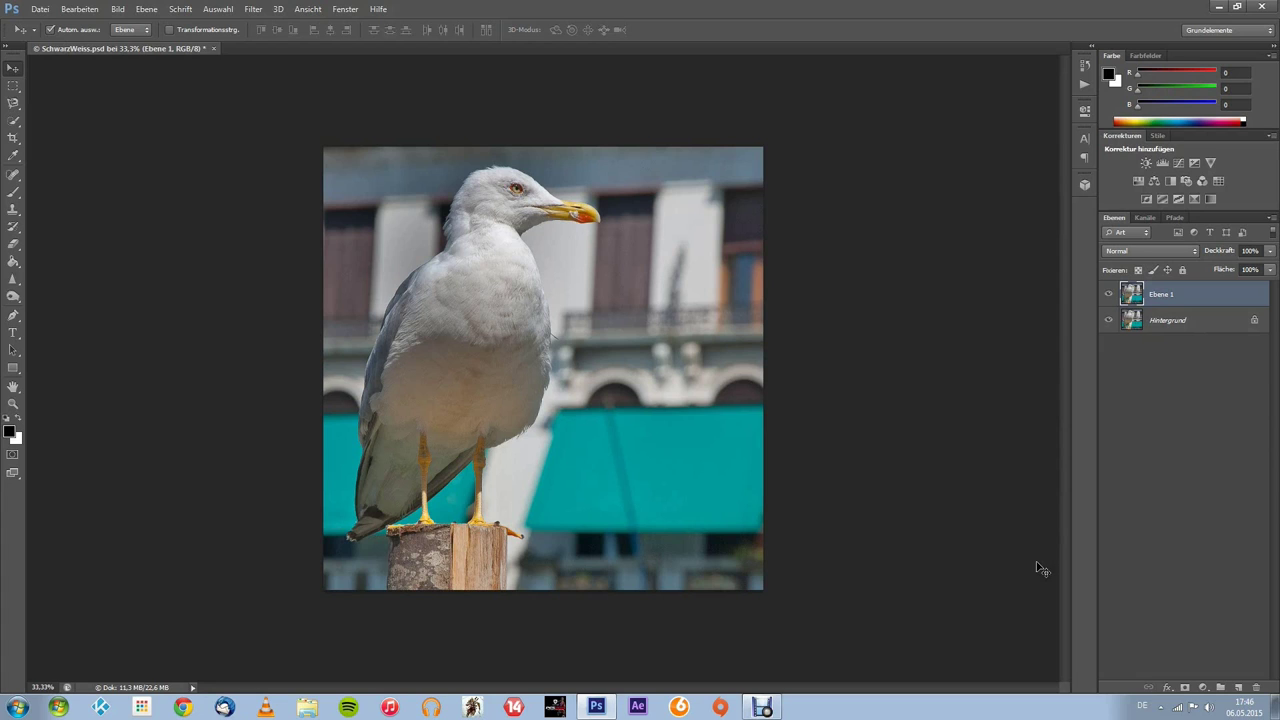
- Add a Schwarzweiß (black-and-white) adjustment layer above Ebene 1
{"action": "left_click", "coordinate": [1208, 686]}
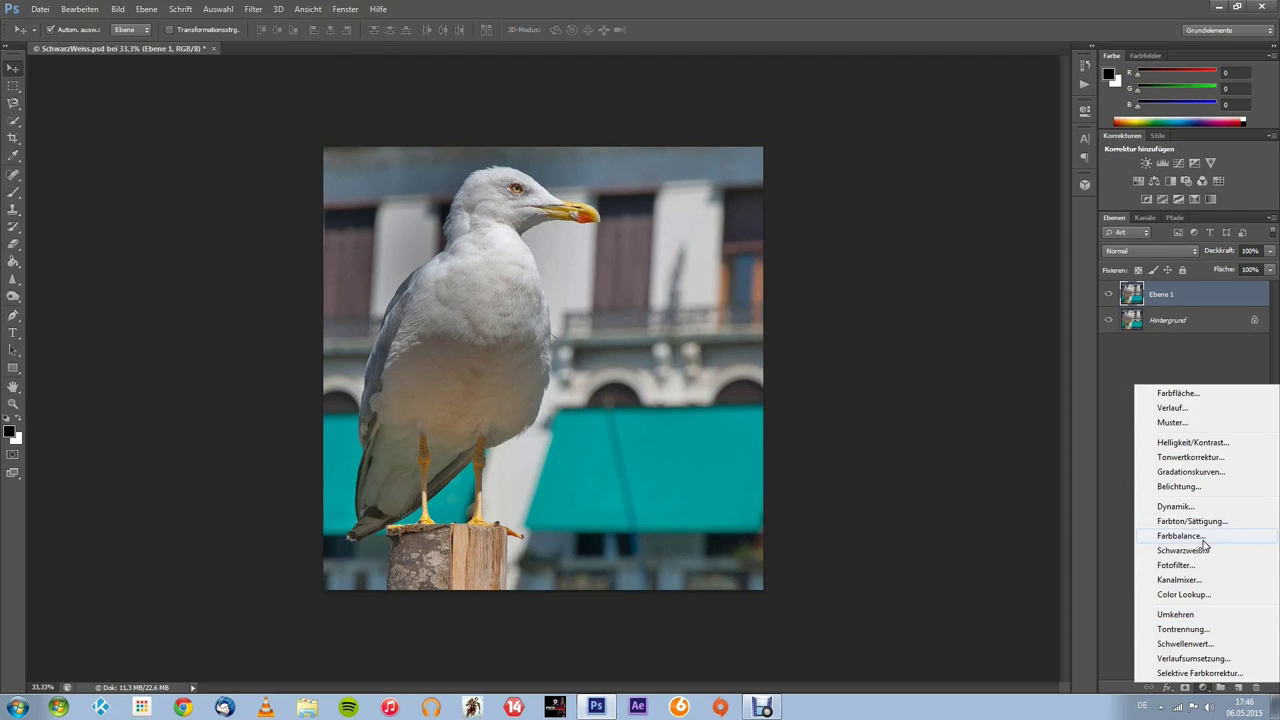
{"action": "left_click", "coordinate": [1215, 551]}
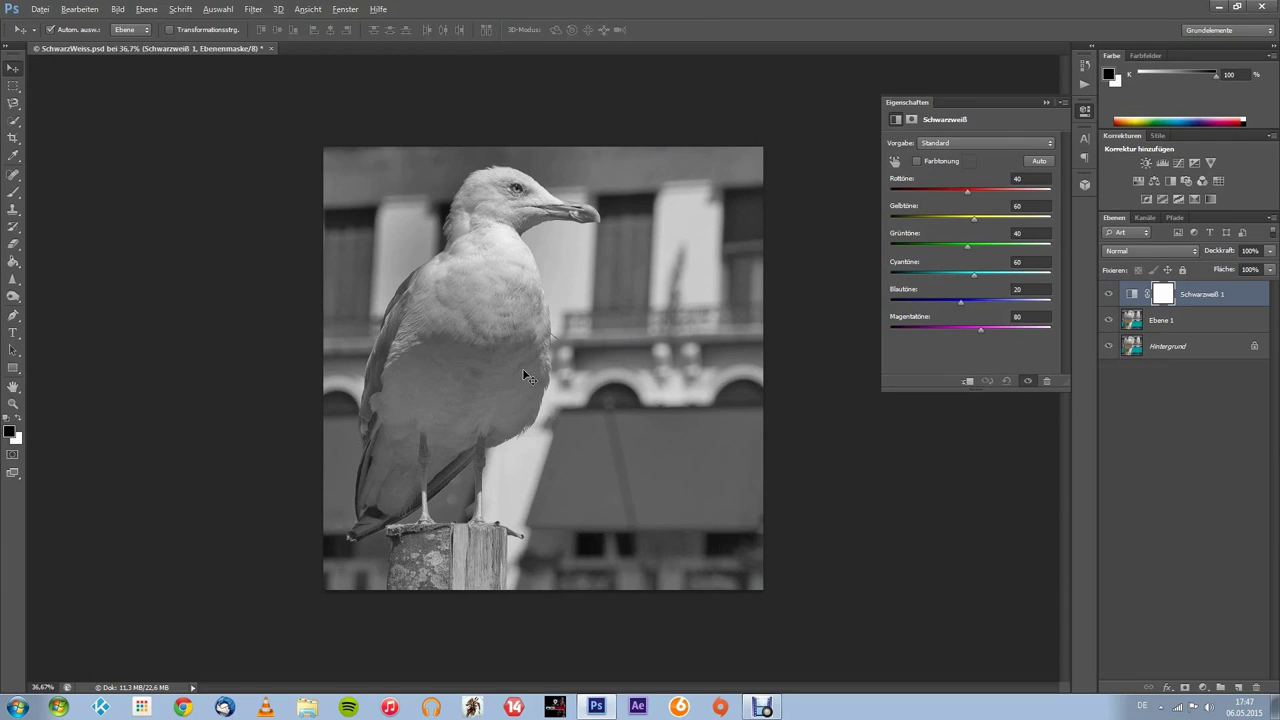
{"action": "scroll", "coordinate": [524, 367], "scroll_direction": "up", "scroll_amount": 2, "text": "alt"}
{"action": "scroll", "coordinate": [545, 354], "scroll_direction": "down", "scroll_amount": 1}
{"action": "scroll", "coordinate": [760, 312], "scroll_direction": "up", "scroll_amount": 1}
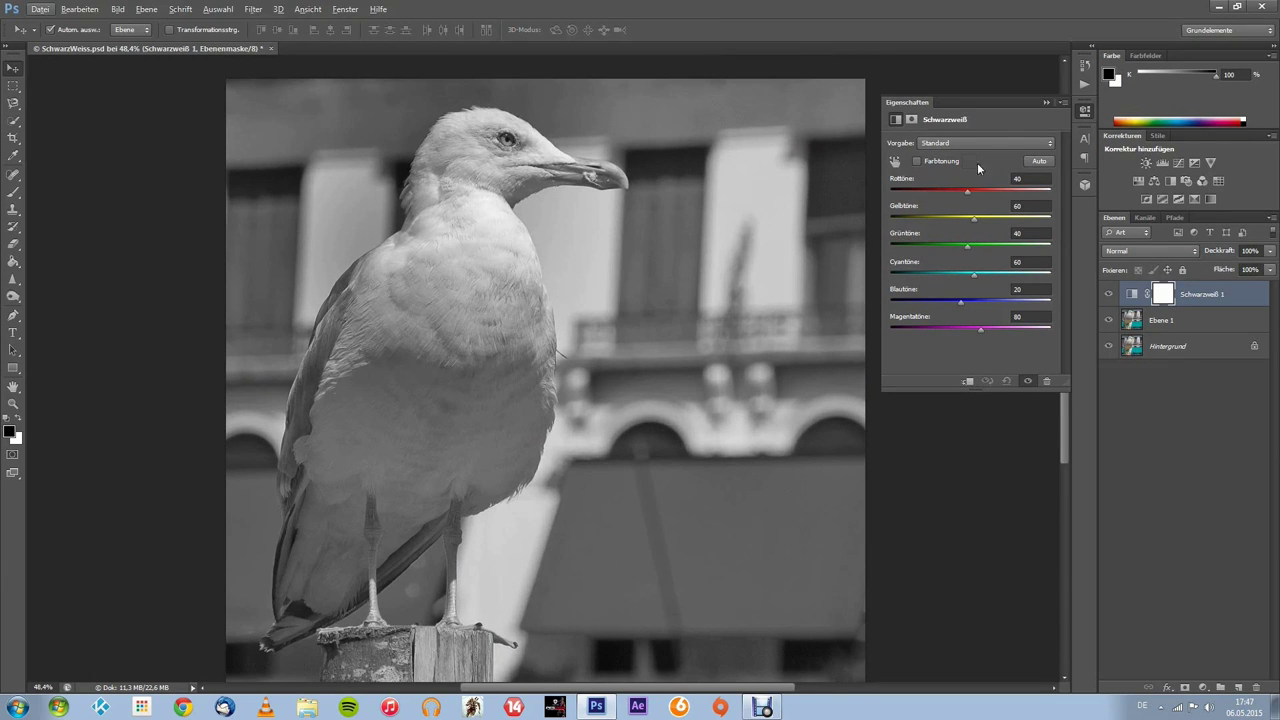
- Try the Blaufilter, Dunkler, Grünfilter and Maximales Schwarz presets
{"action": "left_click", "coordinate": [947, 147]}
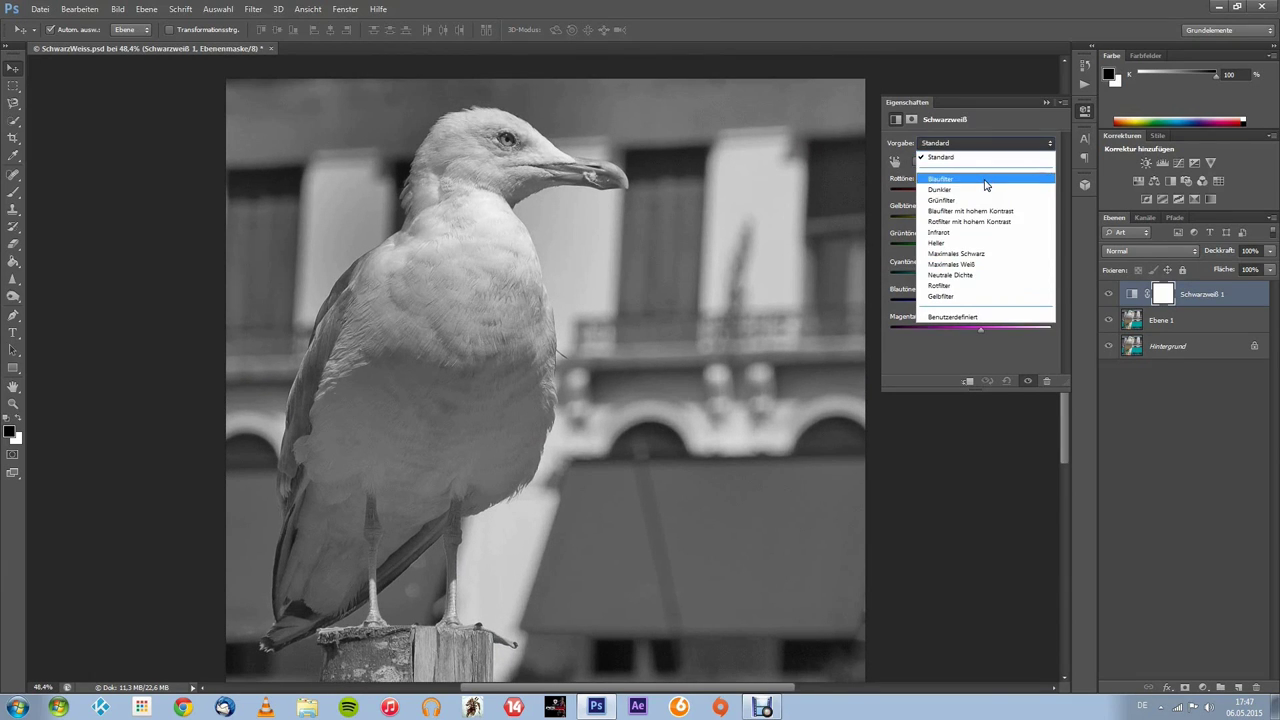
{"action": "left_click", "coordinate": [975, 178]}
{"action": "left_click", "coordinate": [954, 143]}
{"action": "left_click", "coordinate": [948, 188]}
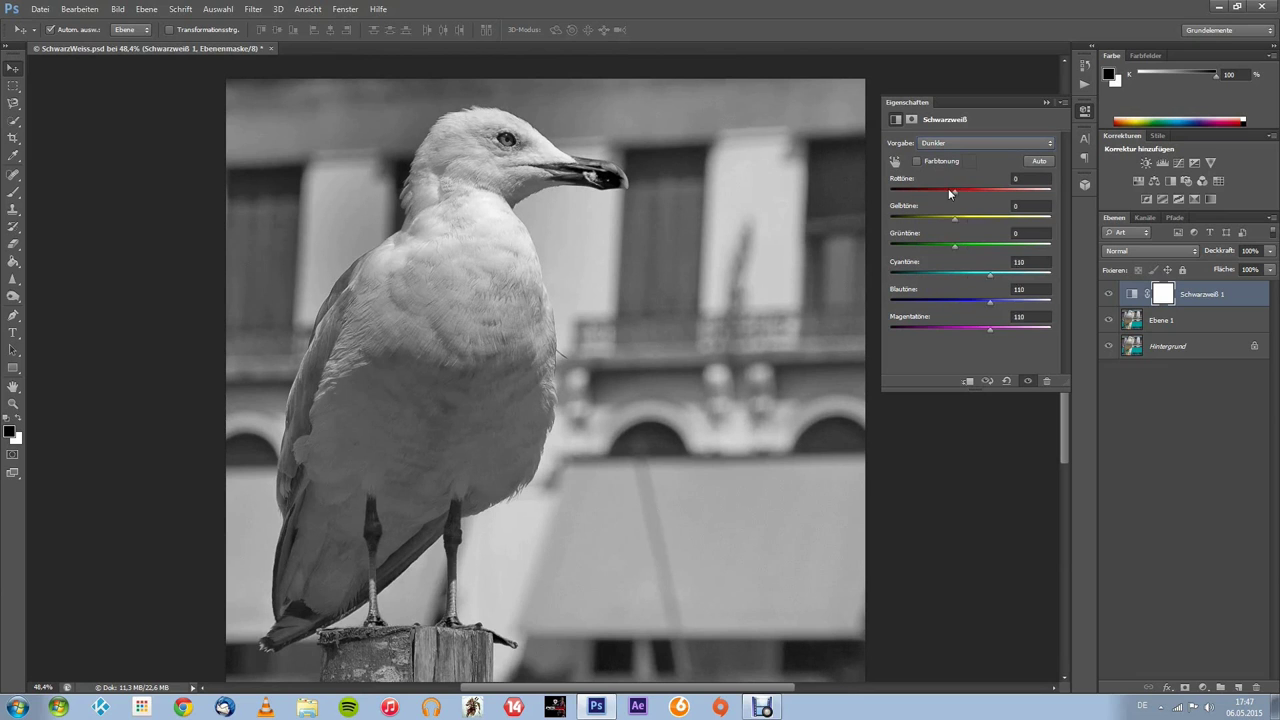
{"action": "left_click", "coordinate": [954, 144]}
{"action": "left_click", "coordinate": [950, 199]}
{"action": "left_click", "coordinate": [959, 141]}
{"action": "left_click", "coordinate": [968, 254]}
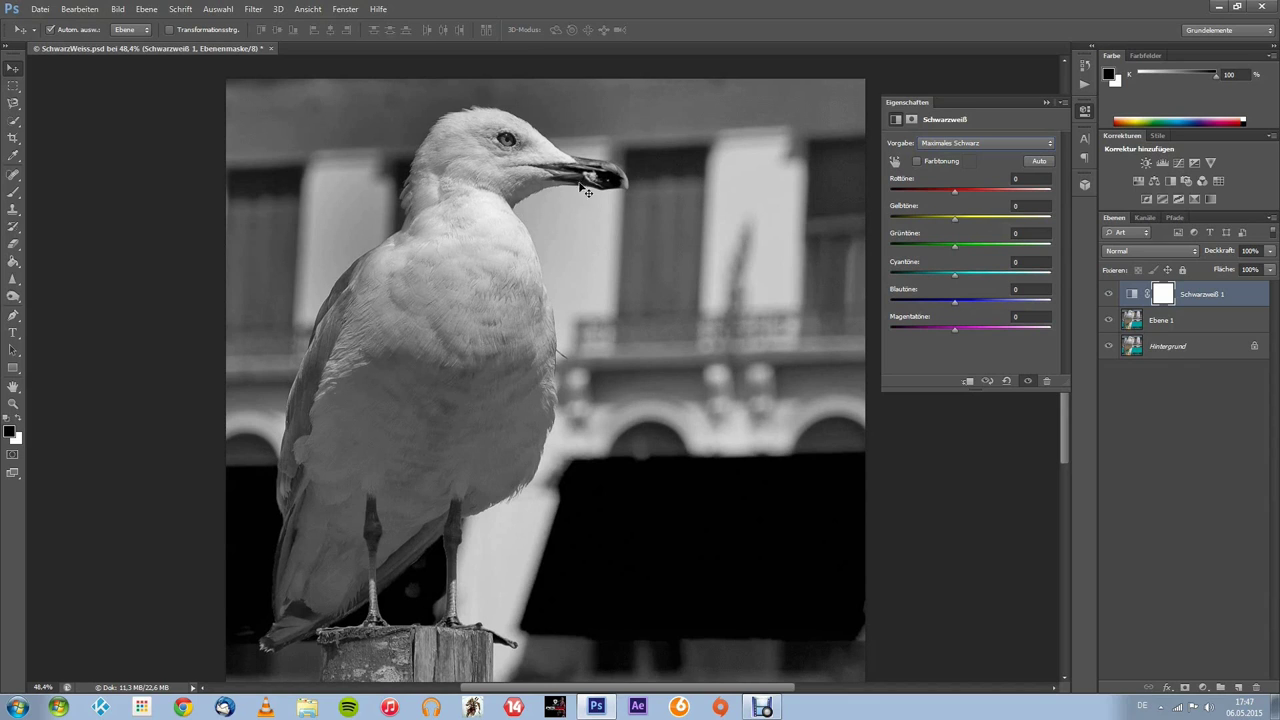
- Switch the preset to Benutzerdefiniert and set Rottöne to 0 after testing the slider
{"action": "left_click", "coordinate": [987, 142]}
{"action": "left_click", "coordinate": [963, 320]}
{"action": "mouse_move", "coordinate": [955, 191]}
{"action": "left_mouse_down"}
{"action": "mouse_move", "coordinate": [1004, 191]}
{"action": "mouse_move", "coordinate": [938, 192]}
{"action": "left_mouse_up"}
{"action": "left_click", "coordinate": [1020, 179]}
{"action": "type", "text": "0"}
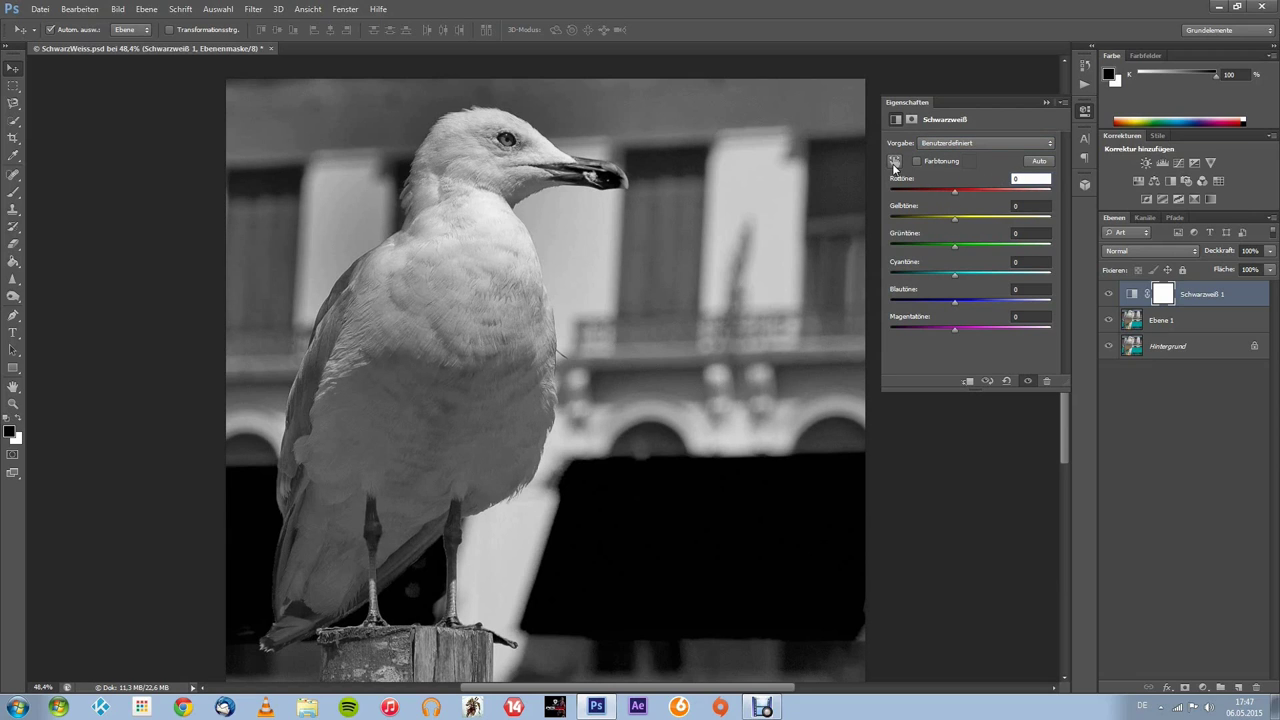
{"action": "left_click", "coordinate": [895, 163]}
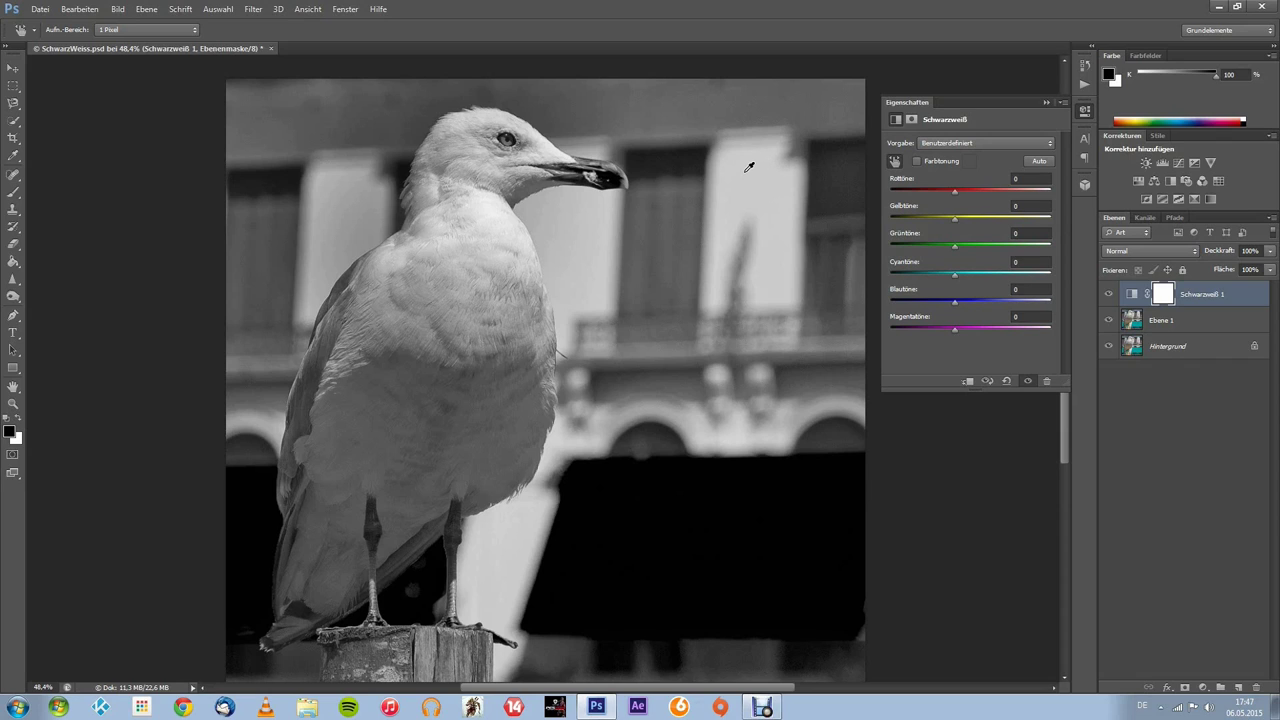
- Set Blautöne to -74 by dragging on the sky, fit the photo on screen, then delete the Schwarzweiß layer
{"action": "left_click", "coordinate": [749, 168]}
{"action": "mouse_move", "coordinate": [700, 180]}
{"action": "left_mouse_down"}
{"action": "mouse_move", "coordinate": [865, 186]}
{"action": "mouse_move", "coordinate": [730, 215]}
{"action": "left_mouse_up"}
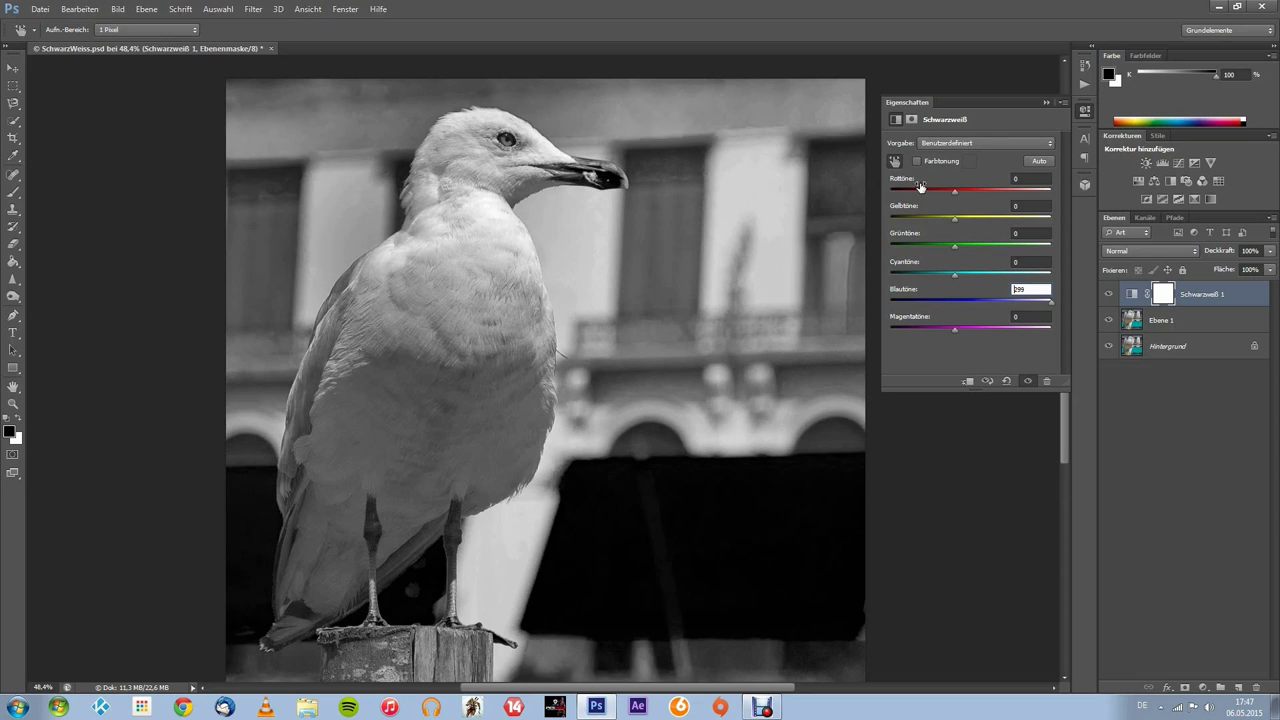
{"action": "mouse_move", "coordinate": [730, 215]}
{"action": "left_mouse_down"}
{"action": "mouse_move", "coordinate": [614, 220]}
{"action": "mouse_move", "coordinate": [641, 222]}
{"action": "left_mouse_up"}
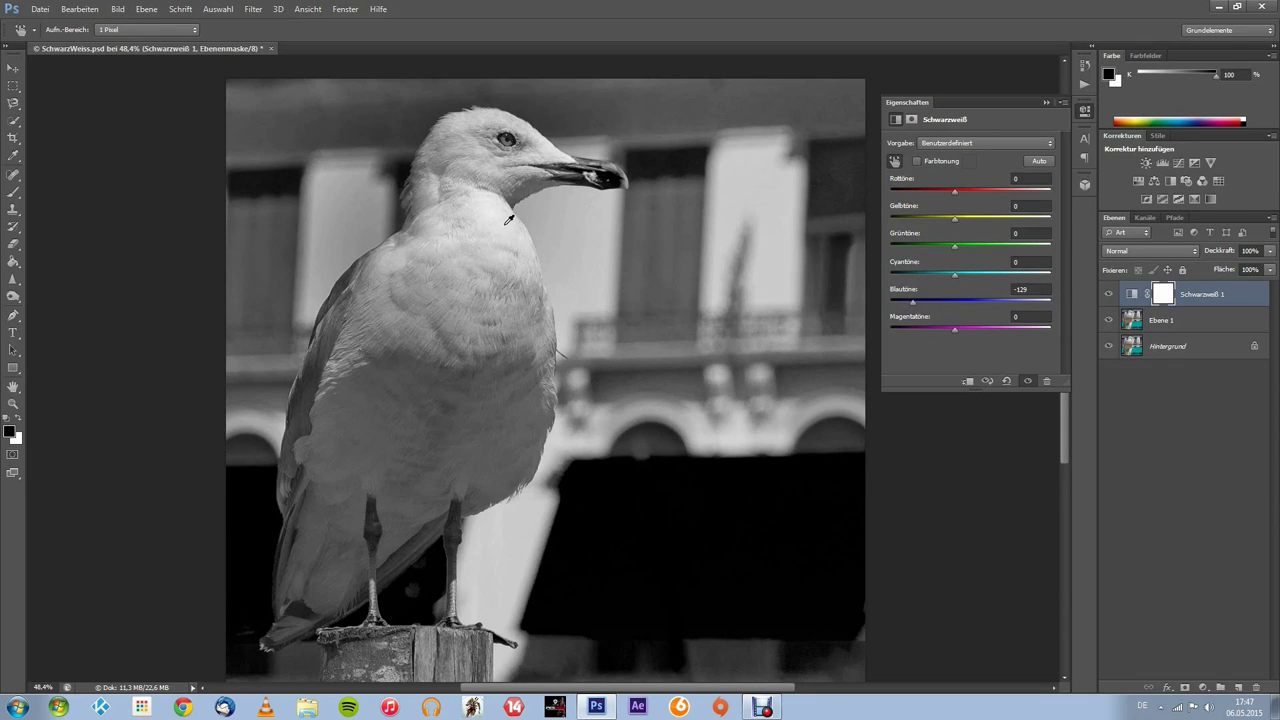
{"action": "left_click_drag", "start_coordinate": [530, 145], "coordinate": [548, 150]}
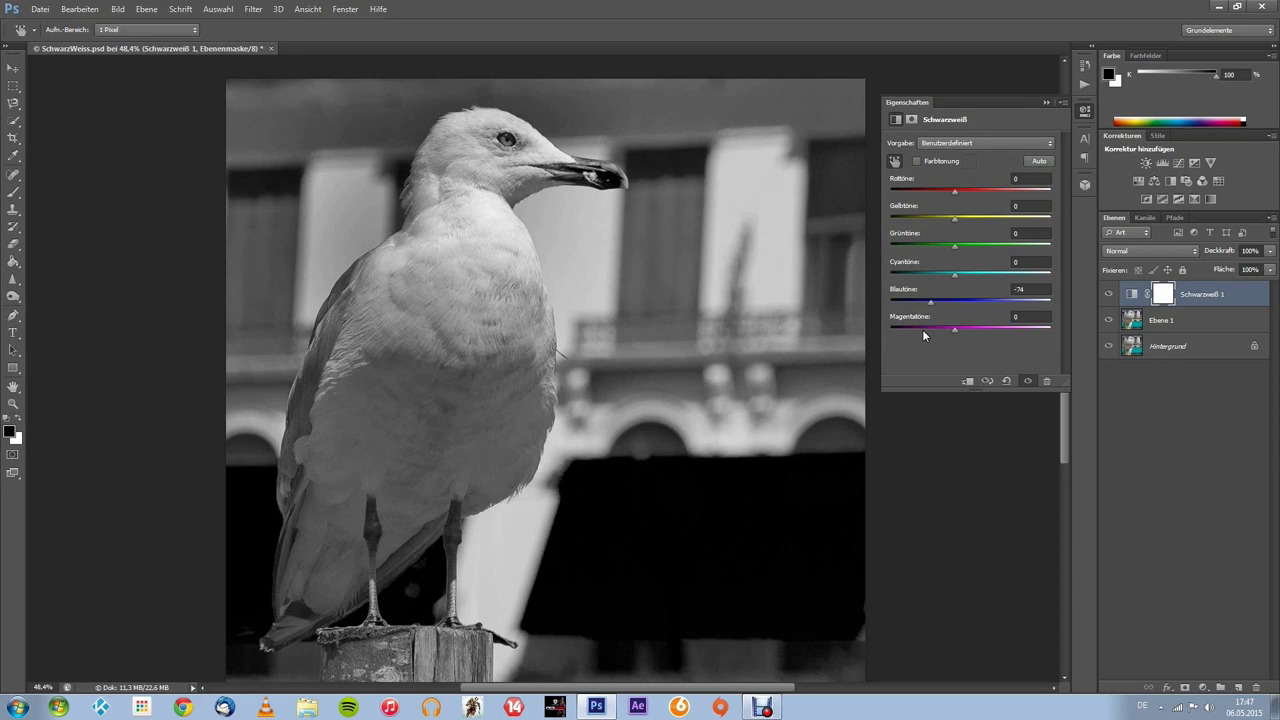
{"action": "key", "text": "ctrl+0"}
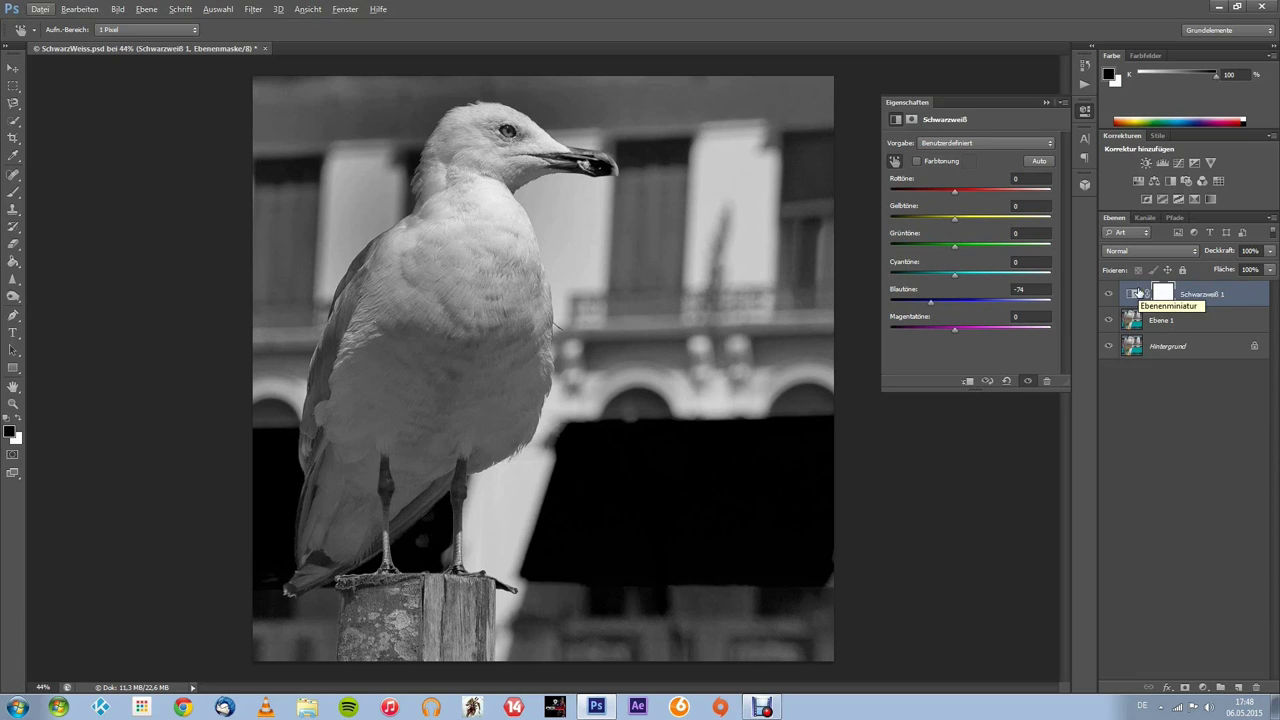
{"action": "key", "text": "Delete"}
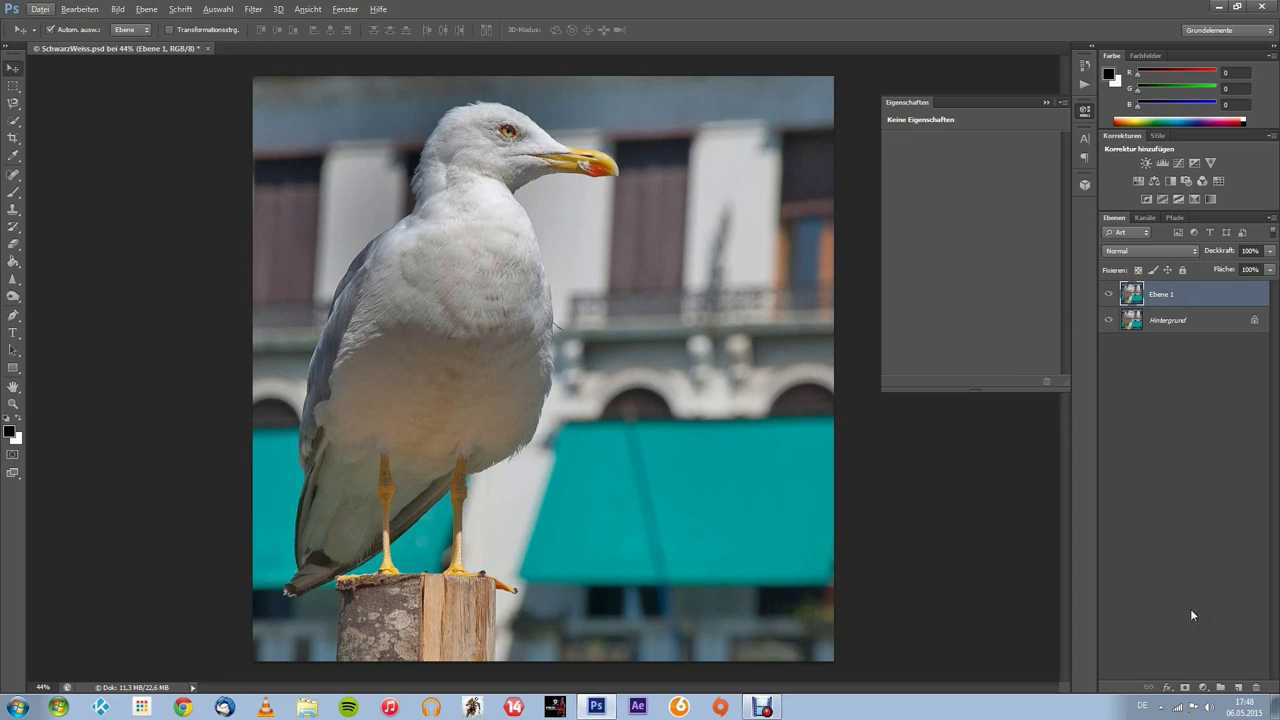
- Add a Farbton/Sättigung adjustment layer with Sättigung at -100
{"action": "left_click", "coordinate": [1203, 688]}
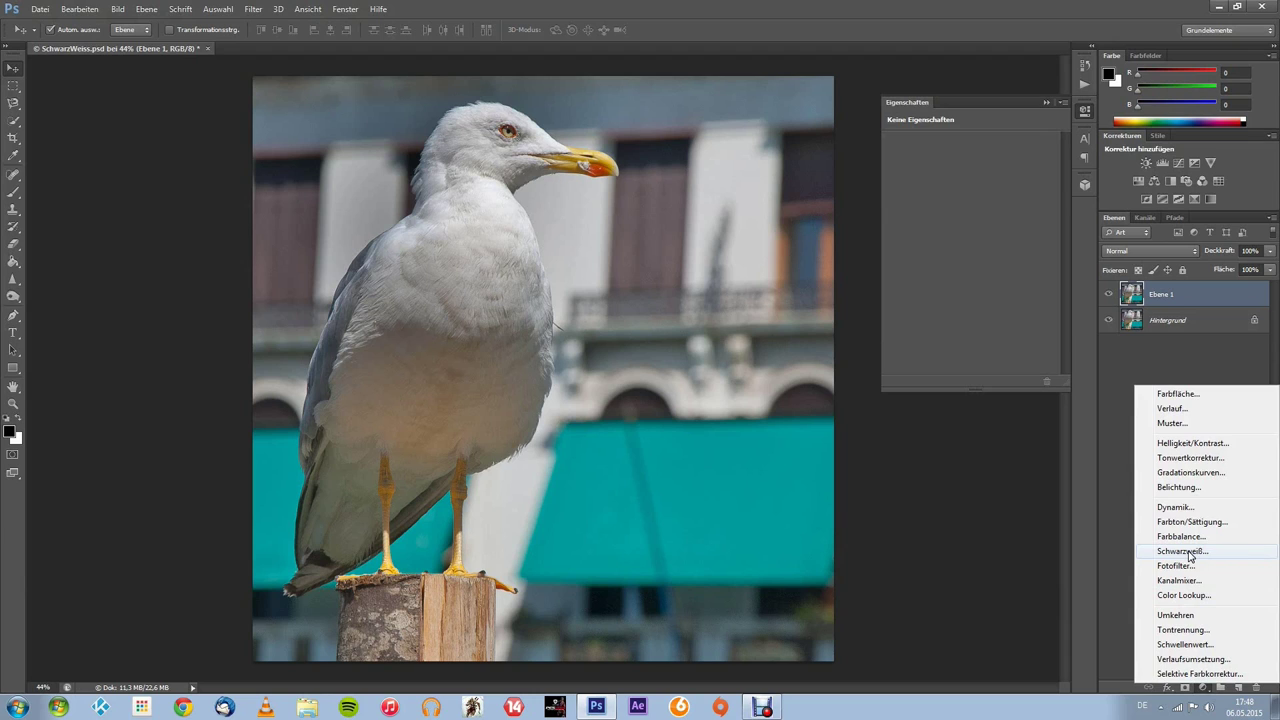
{"action": "left_click", "coordinate": [1190, 521]}
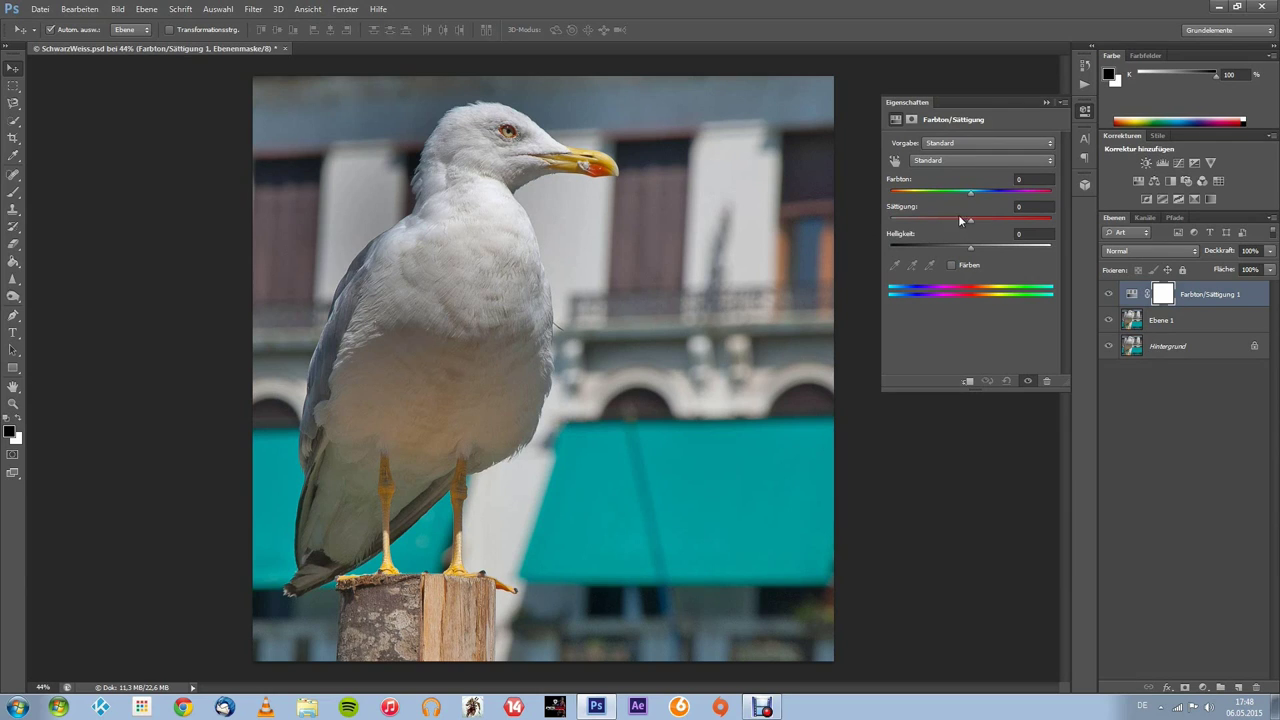
{"action": "left_click_drag", "start_coordinate": [970, 218], "coordinate": [890, 218]}
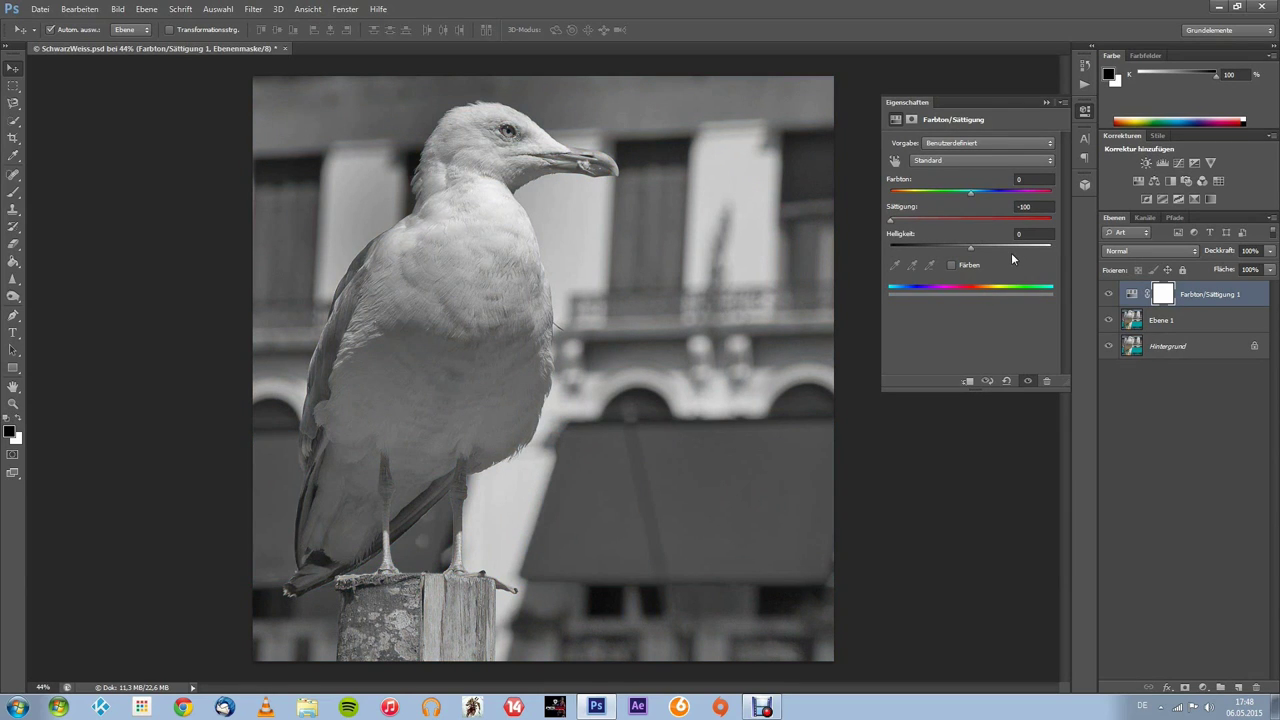
- Adjust the lightness of the red tones and darken the yellow tones
{"action": "left_click", "coordinate": [969, 162]}
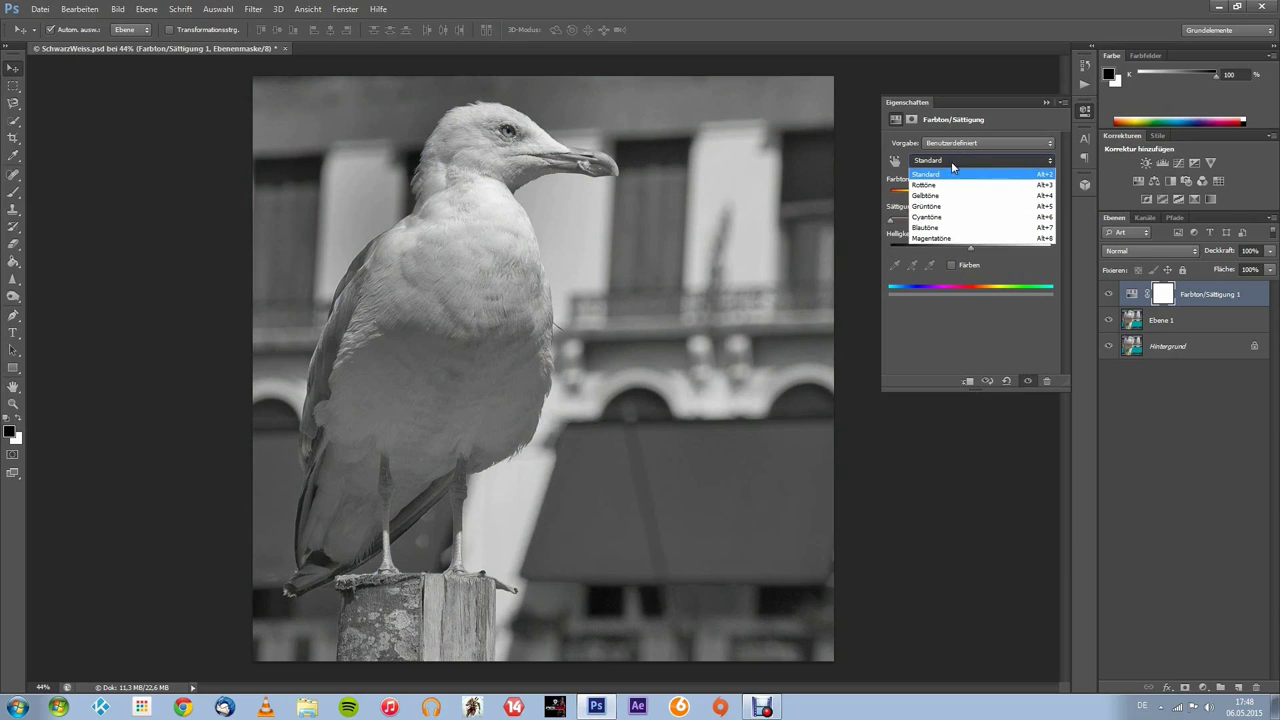
{"action": "left_click", "coordinate": [933, 186]}
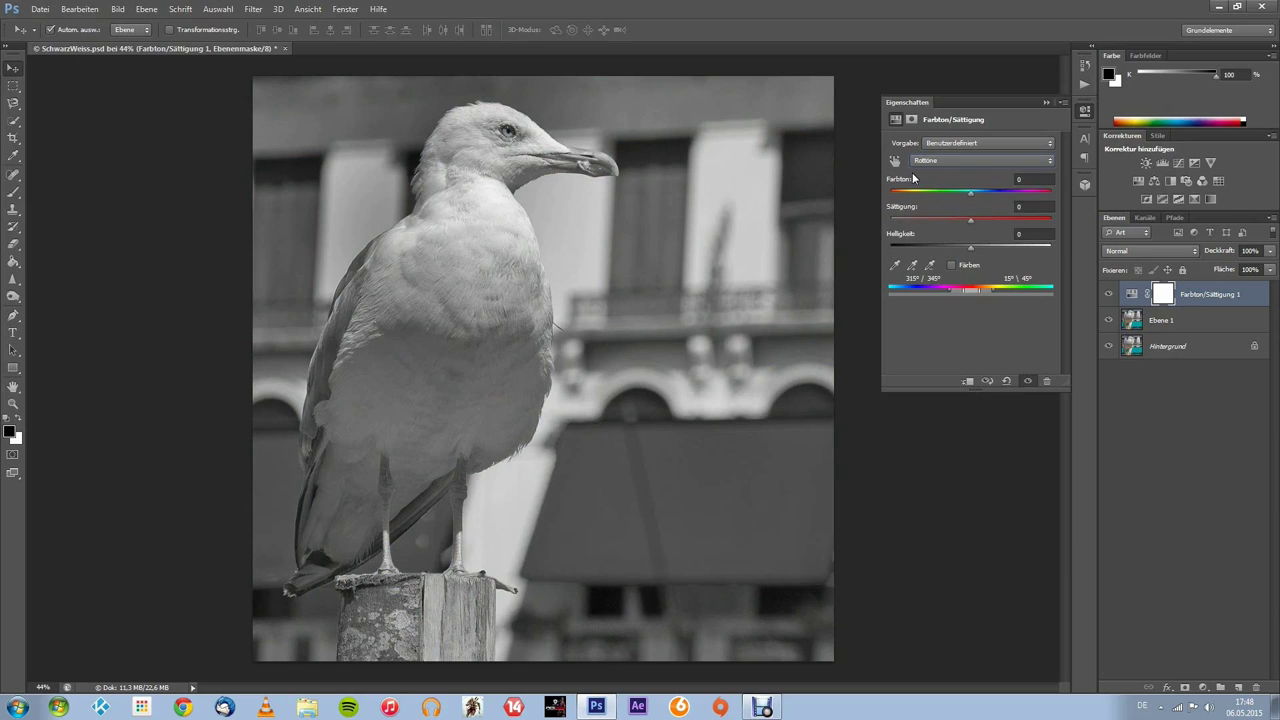
{"action": "left_click", "coordinate": [930, 161]}
{"action": "left_click", "coordinate": [948, 163]}
{"action": "mouse_move", "coordinate": [972, 245]}
{"action": "left_mouse_down"}
{"action": "mouse_move", "coordinate": [1005, 244]}
{"action": "mouse_move", "coordinate": [960, 245]}
{"action": "left_mouse_up"}
{"action": "left_click_drag", "start_coordinate": [960, 245], "coordinate": [939, 251]}
{"action": "left_click", "coordinate": [982, 162]}
{"action": "left_click", "coordinate": [961, 193]}
{"action": "mouse_move", "coordinate": [970, 246]}
{"action": "left_mouse_down"}
{"action": "mouse_move", "coordinate": [1027, 245]}
{"action": "mouse_move", "coordinate": [930, 244]}
{"action": "left_mouse_up"}
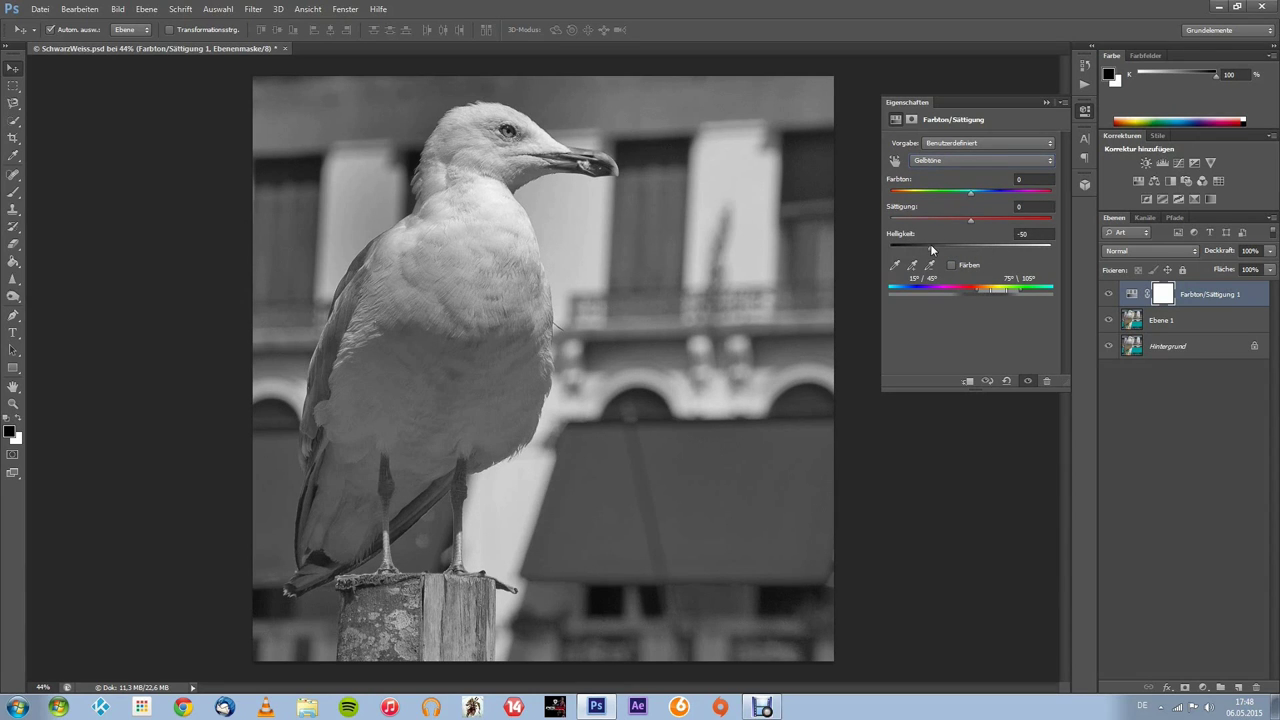
- Brighten the green tones to +60 and the blue tones to +17, then collapse Properties
{"action": "left_click", "coordinate": [966, 165]}
{"action": "left_click", "coordinate": [954, 205]}
{"action": "left_click_drag", "start_coordinate": [973, 246], "coordinate": [1022, 246]}
{"action": "left_click", "coordinate": [990, 160]}
{"action": "left_click", "coordinate": [995, 228]}
{"action": "left_click_drag", "start_coordinate": [971, 249], "coordinate": [986, 247]}
{"action": "left_click", "coordinate": [1085, 111]}
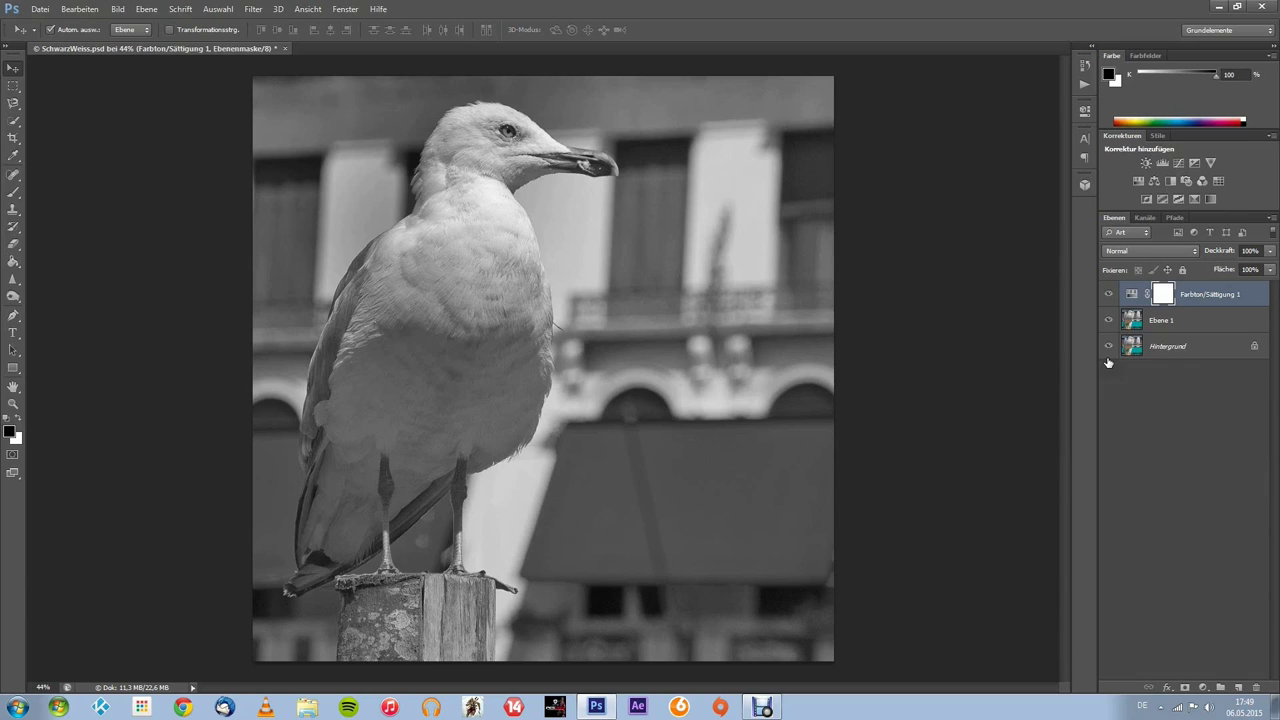
- Replace the Hue/Saturation layer with a monochrome Kanalmixer layer (Rot +40, Grün +40, Blau +20)
{"action": "key", "text": "Delete"}
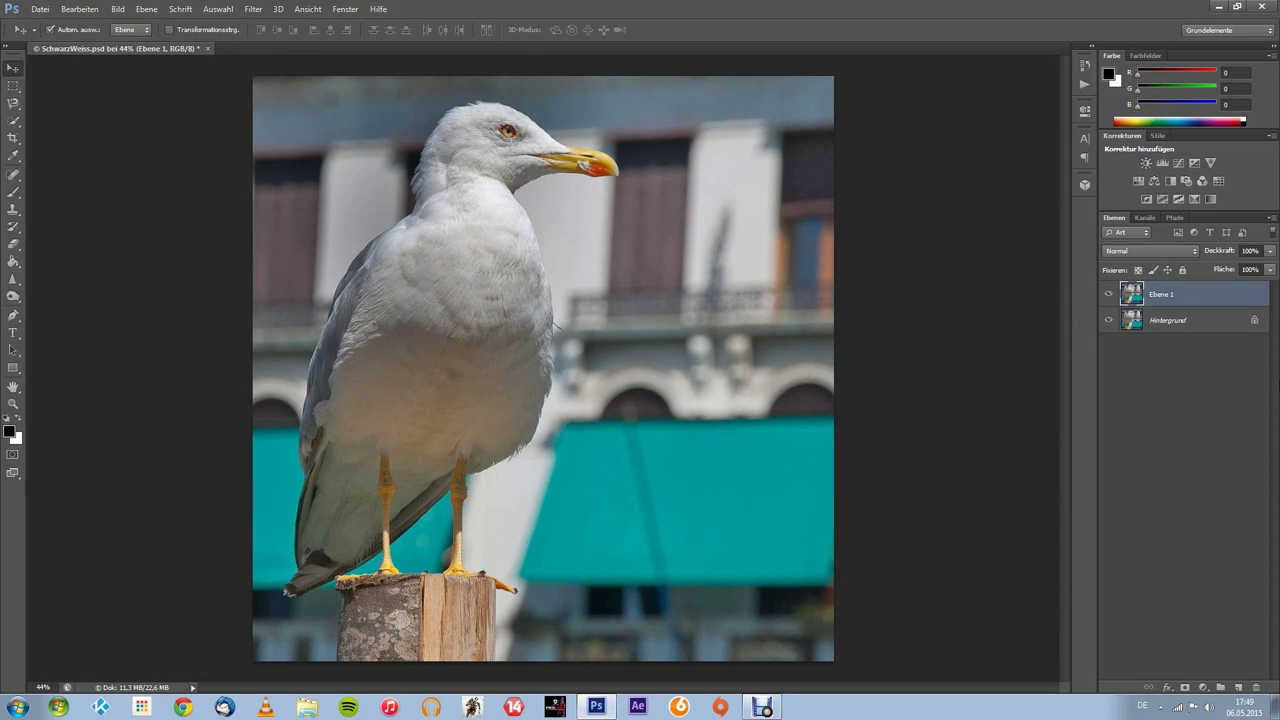
{"action": "left_click", "coordinate": [1203, 688]}
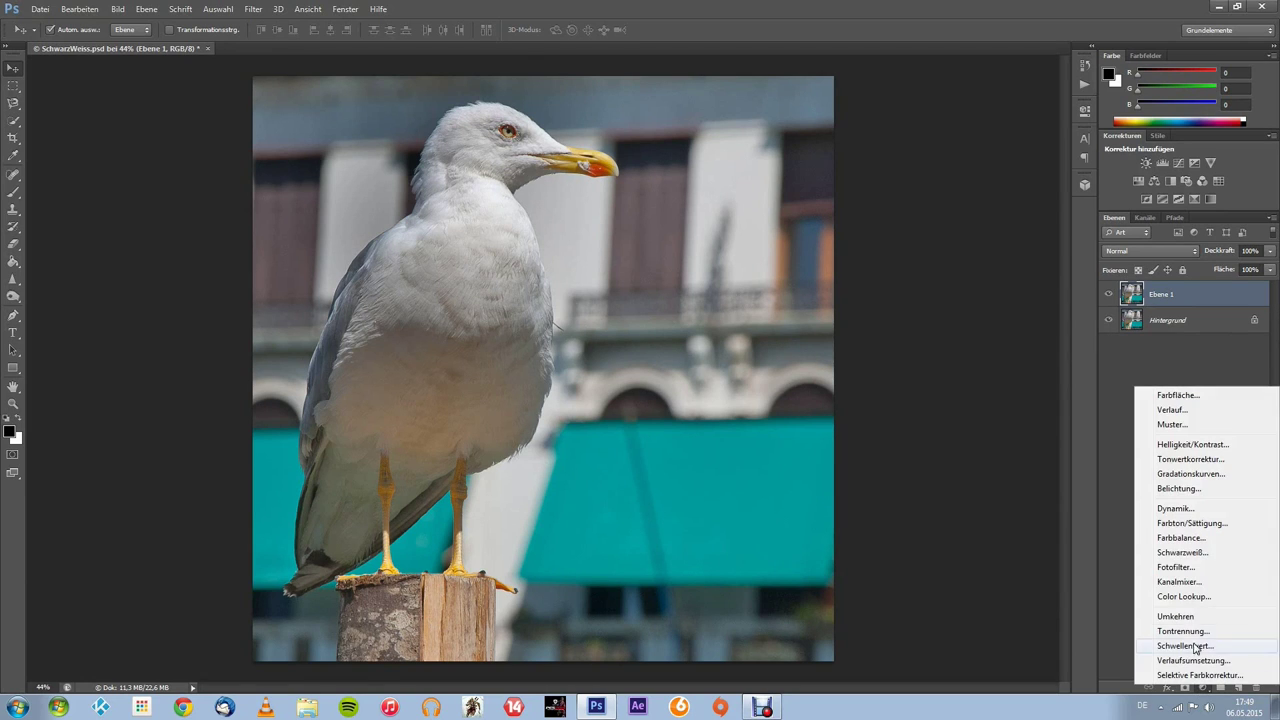
{"action": "left_click", "coordinate": [1180, 582]}
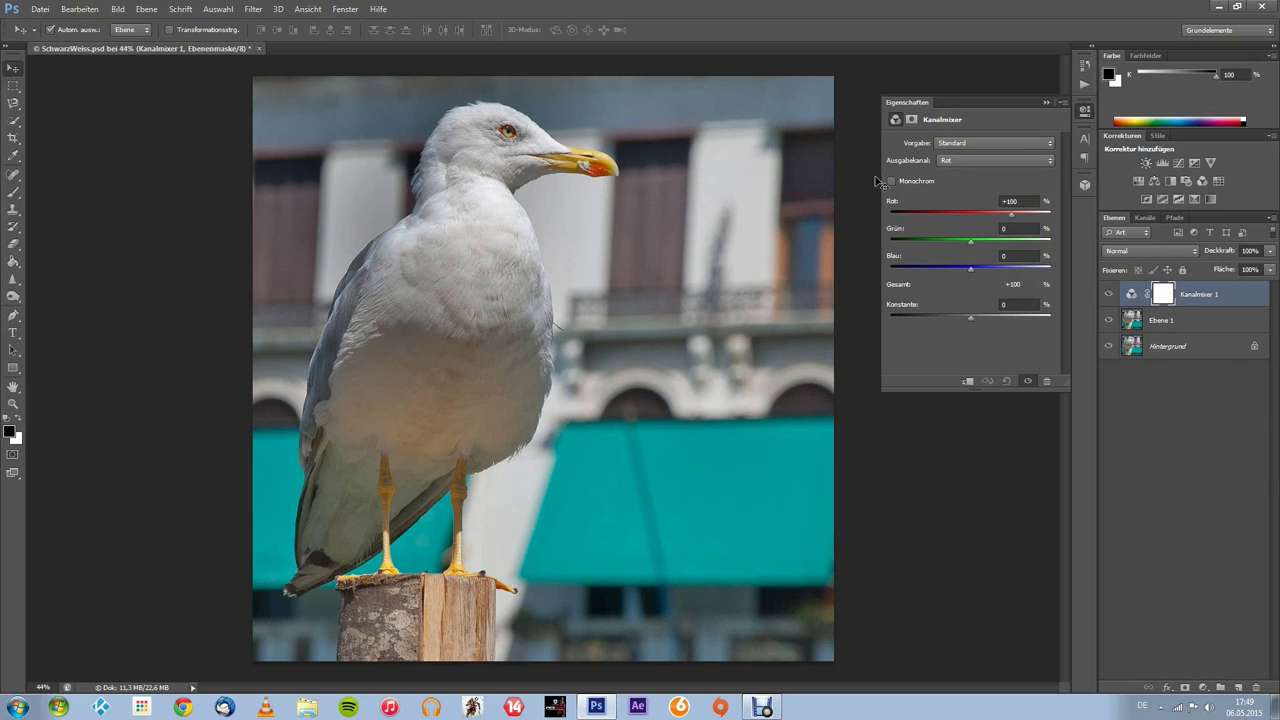
{"action": "left_click", "coordinate": [891, 183]}
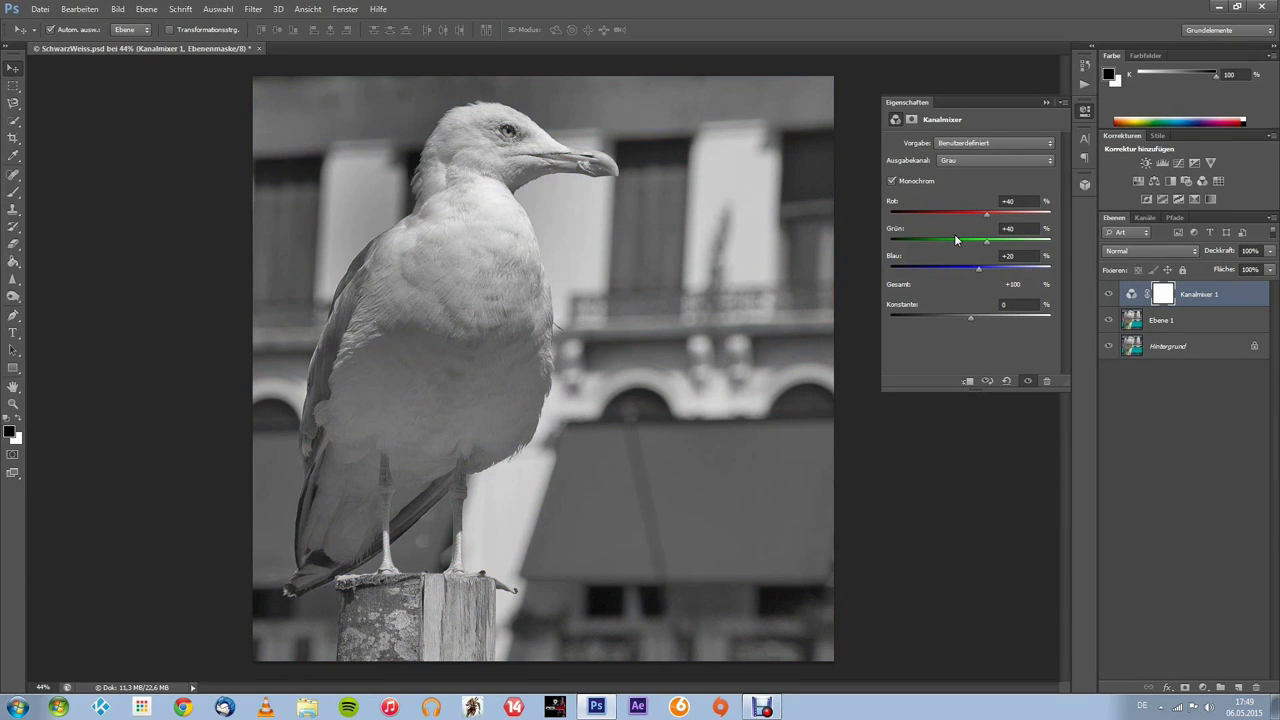
{"action": "left_click", "coordinate": [1023, 200]}
{"action": "left_click", "coordinate": [976, 147]}
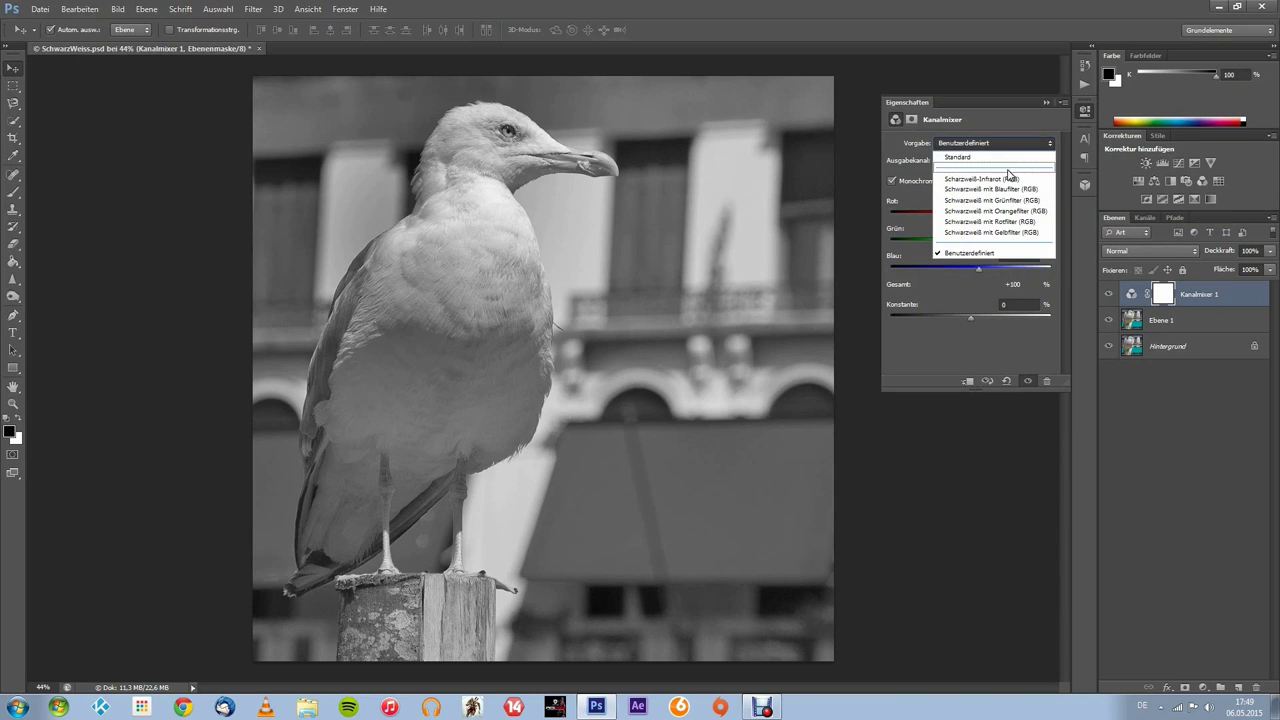
- Try the Blaufilter, Grünfilter and Rotfilter Channel Mixer presets
{"action": "left_click", "coordinate": [990, 189]}
{"action": "left_click", "coordinate": [965, 147]}
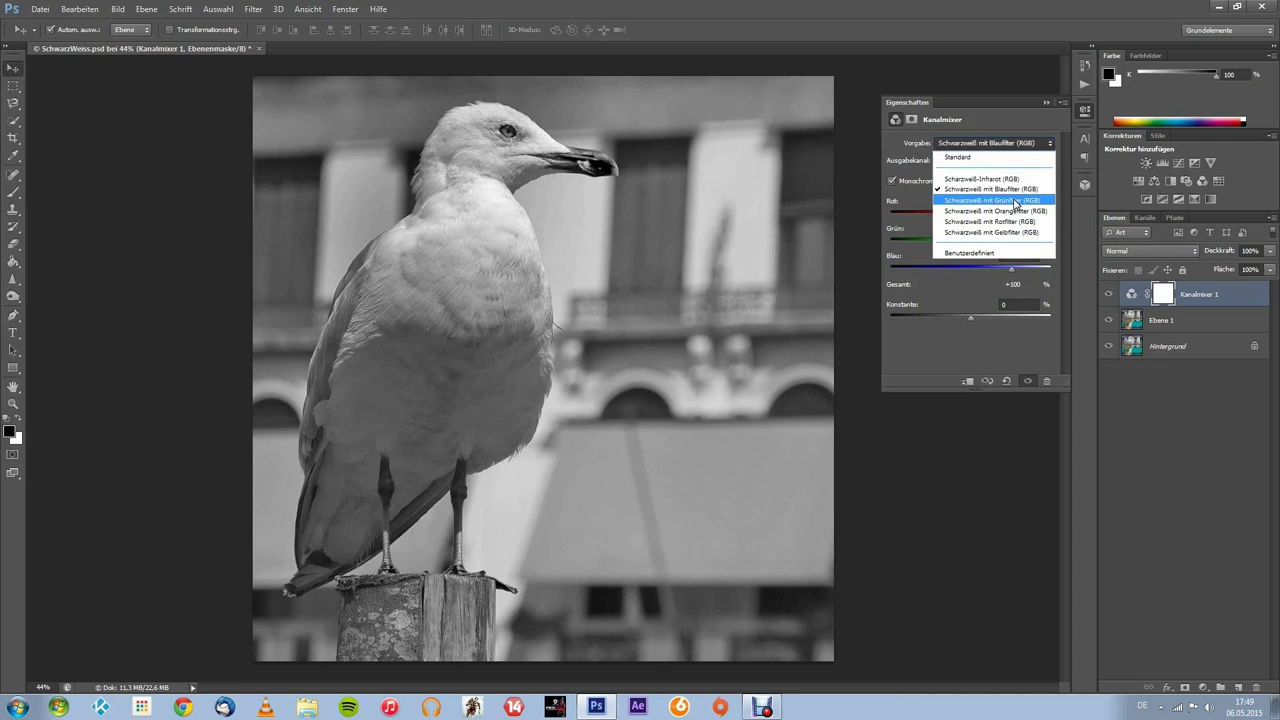
{"action": "left_click", "coordinate": [1000, 199]}
{"action": "left_click", "coordinate": [1000, 143]}
{"action": "left_click", "coordinate": [1015, 221]}
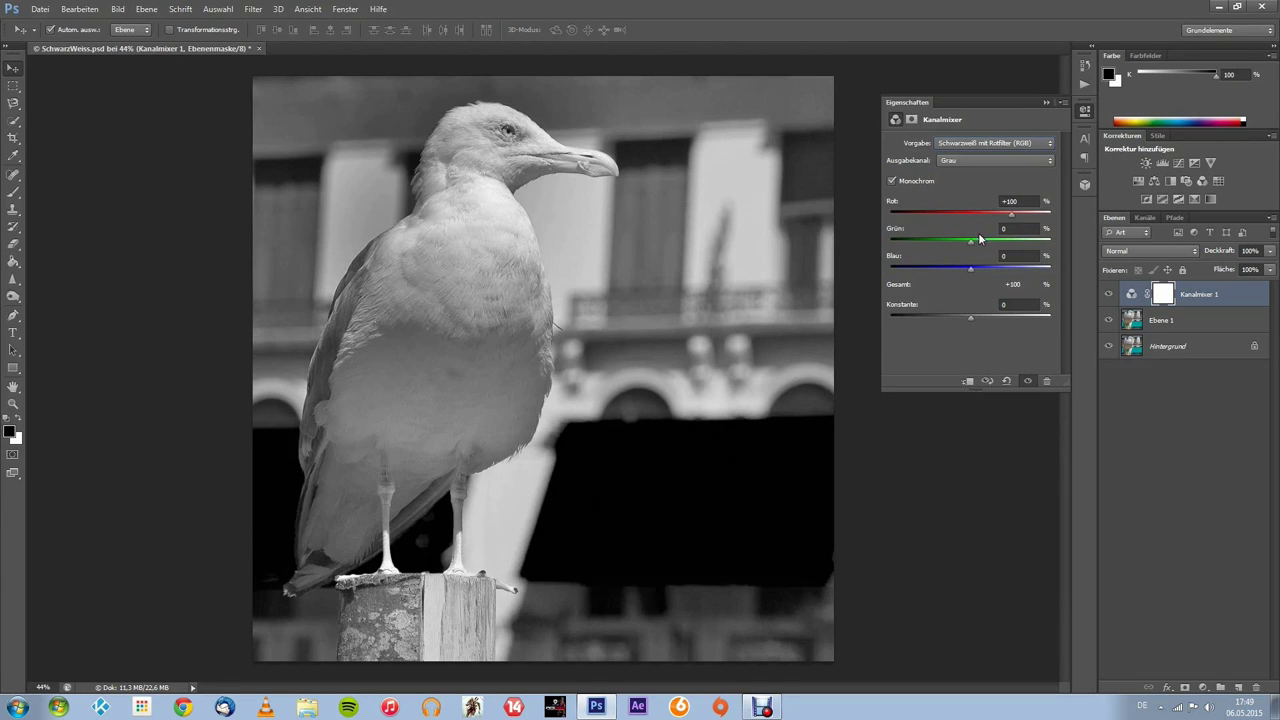
- Increase Grün and set Blau to -28, then delete the Kanalmixer layer
{"action": "left_click_drag", "start_coordinate": [969, 240], "coordinate": [982, 240]}
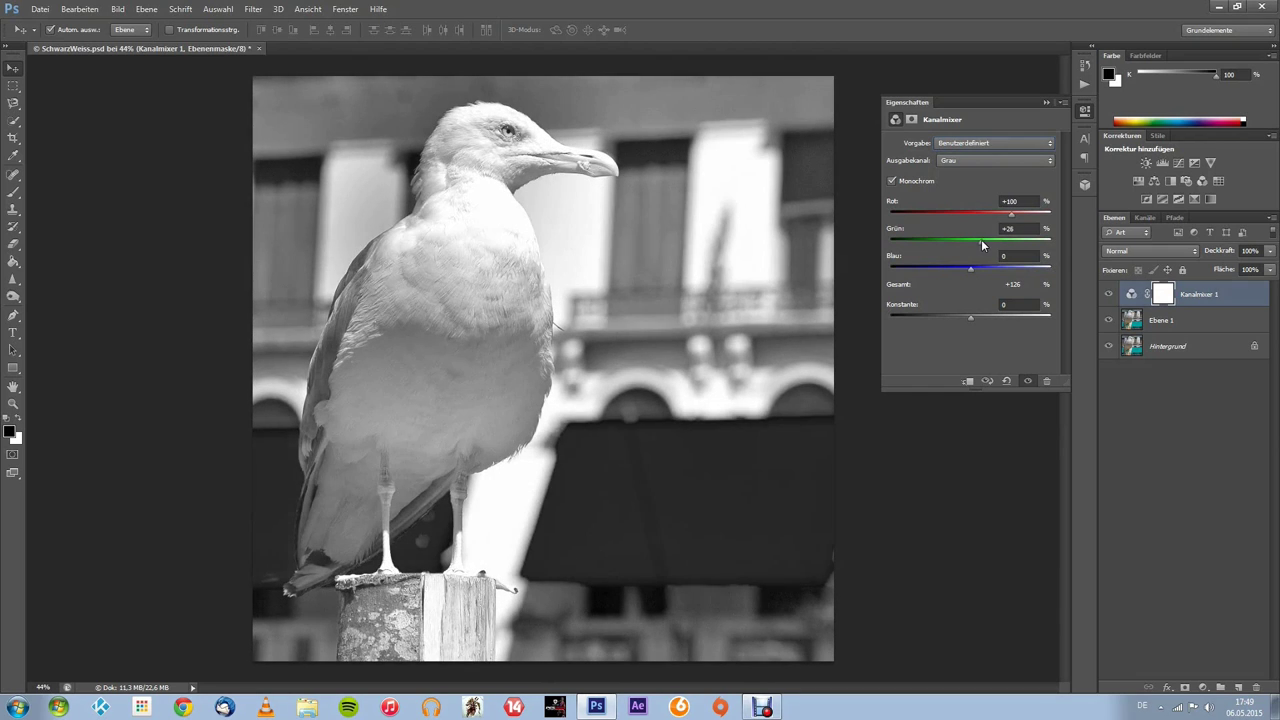
{"action": "left_click_drag", "start_coordinate": [969, 271], "coordinate": [966, 271]}
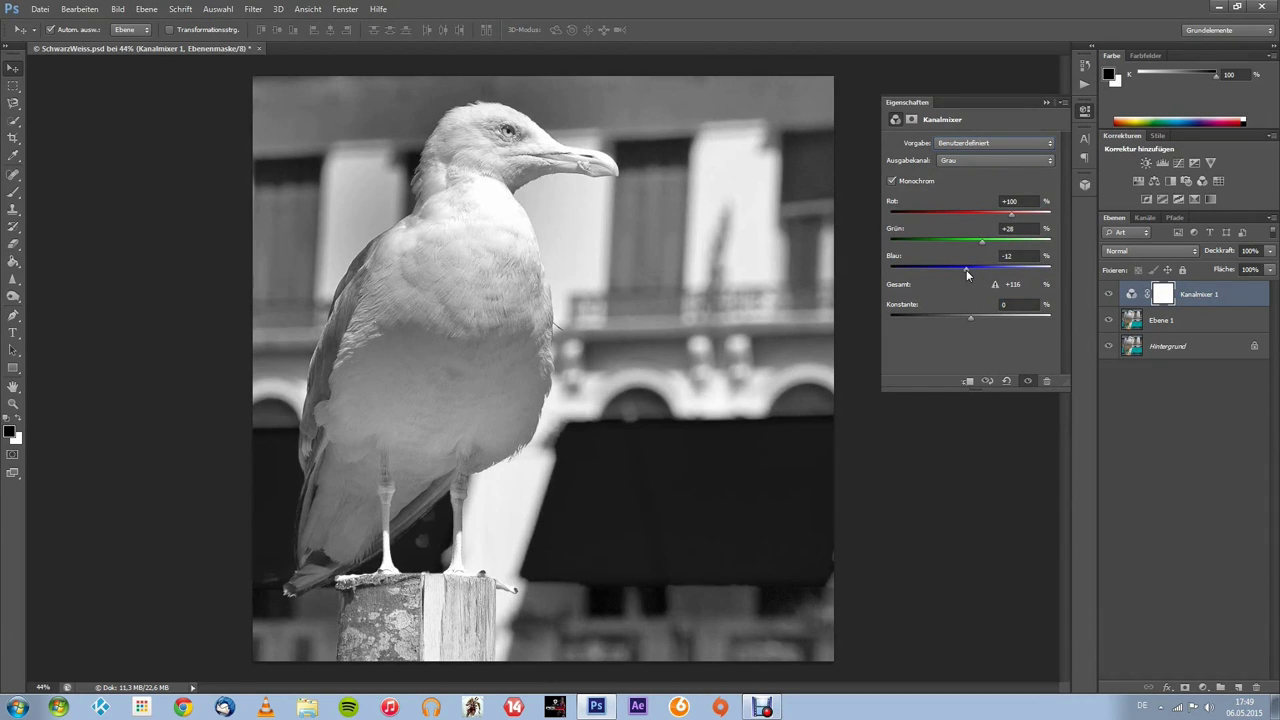
{"action": "left_click", "coordinate": [1012, 256]}
{"action": "type", "text": "-2"}
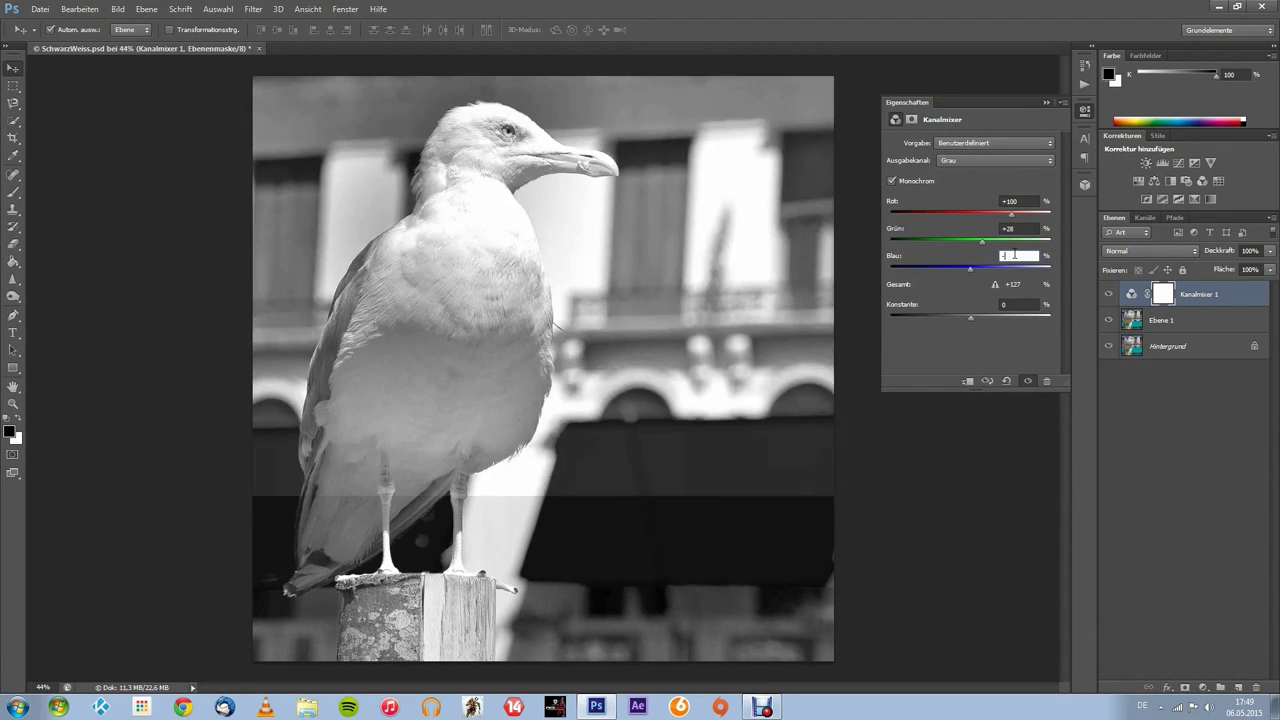
{"action": "type", "text": "8"}
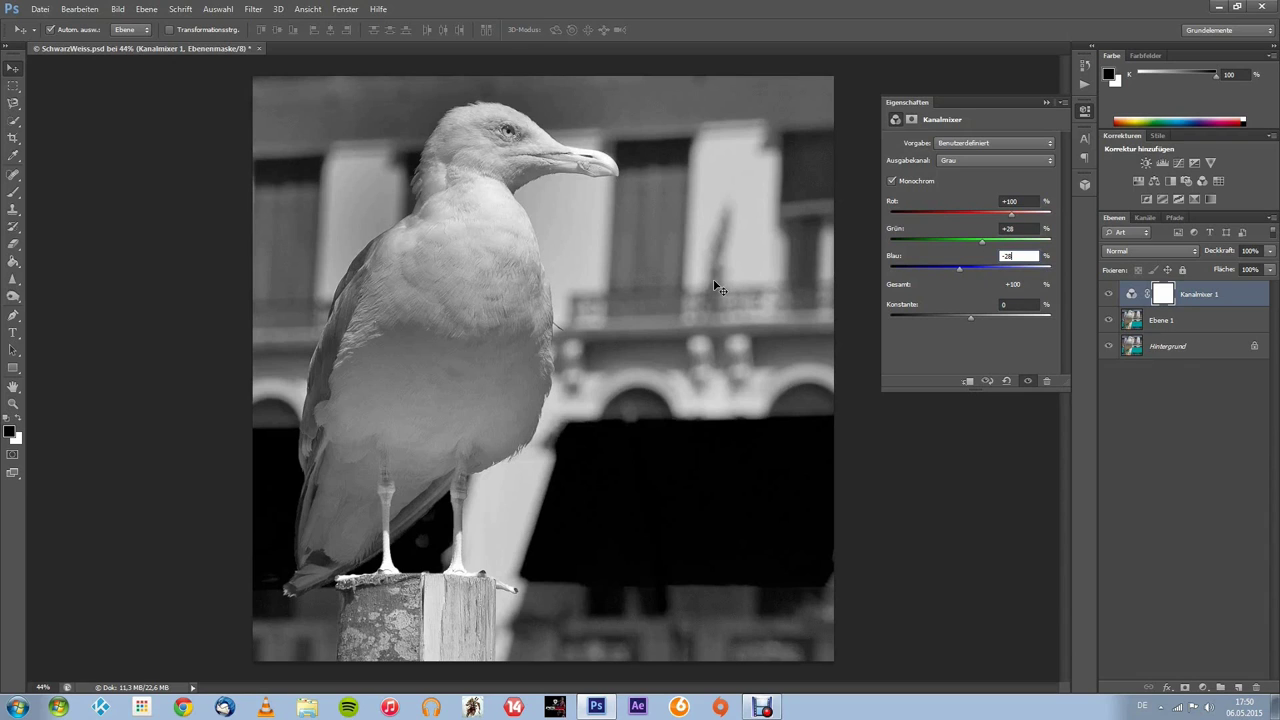
{"action": "left_click", "coordinate": [1084, 112]}
{"action": "key", "text": "Delete"}
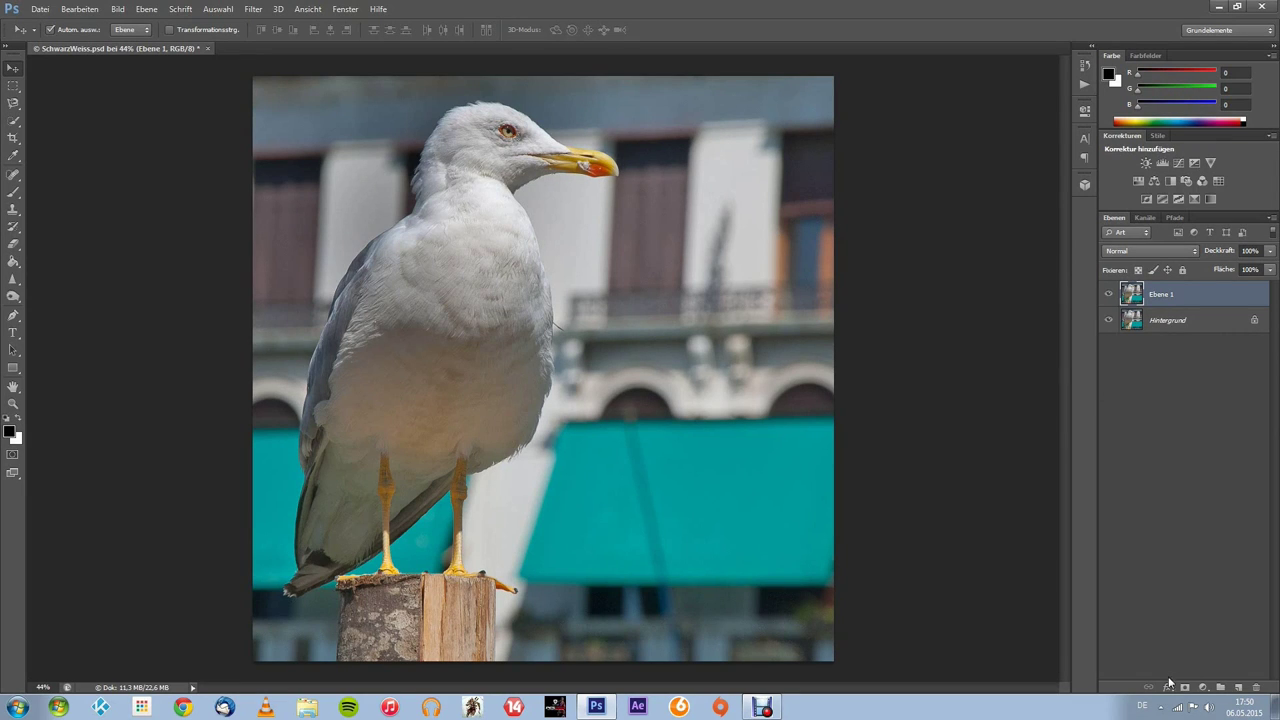
{"action": "left_click", "coordinate": [19, 421]}
{"action": "left_click", "coordinate": [19, 421]}
{"action": "left_click", "coordinate": [19, 421]}
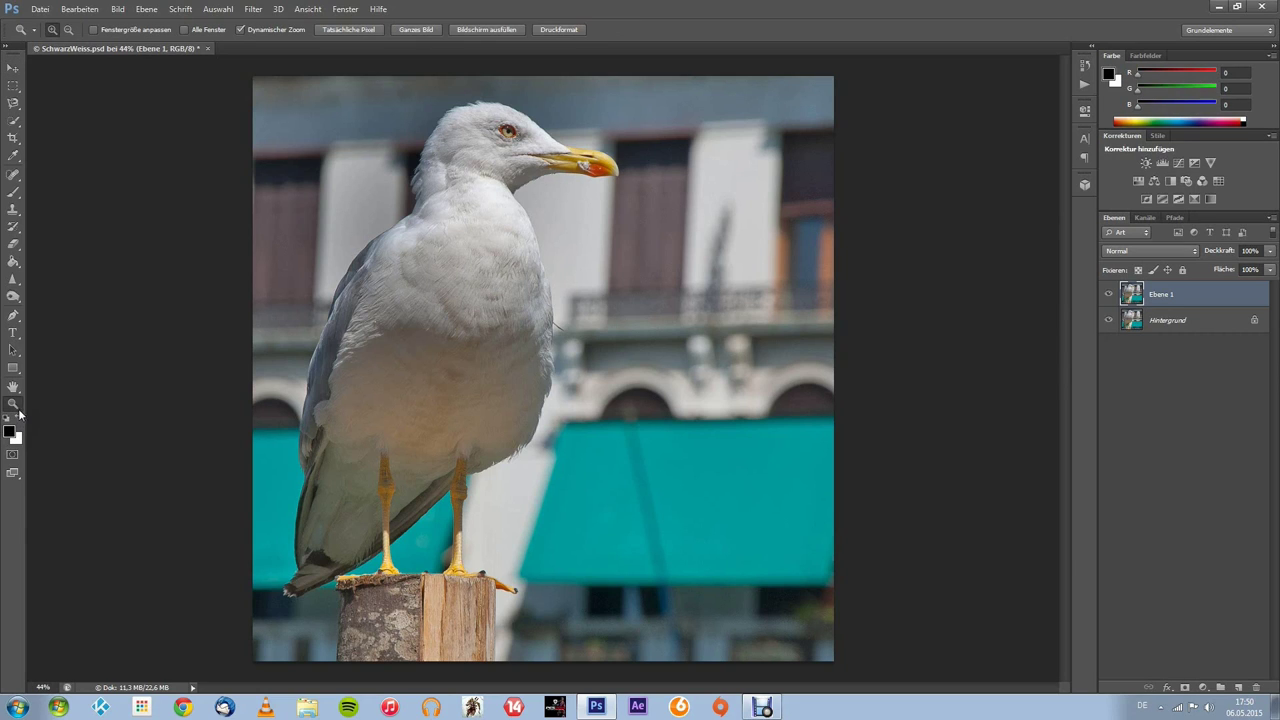
{"action": "left_click", "coordinate": [13, 67]}
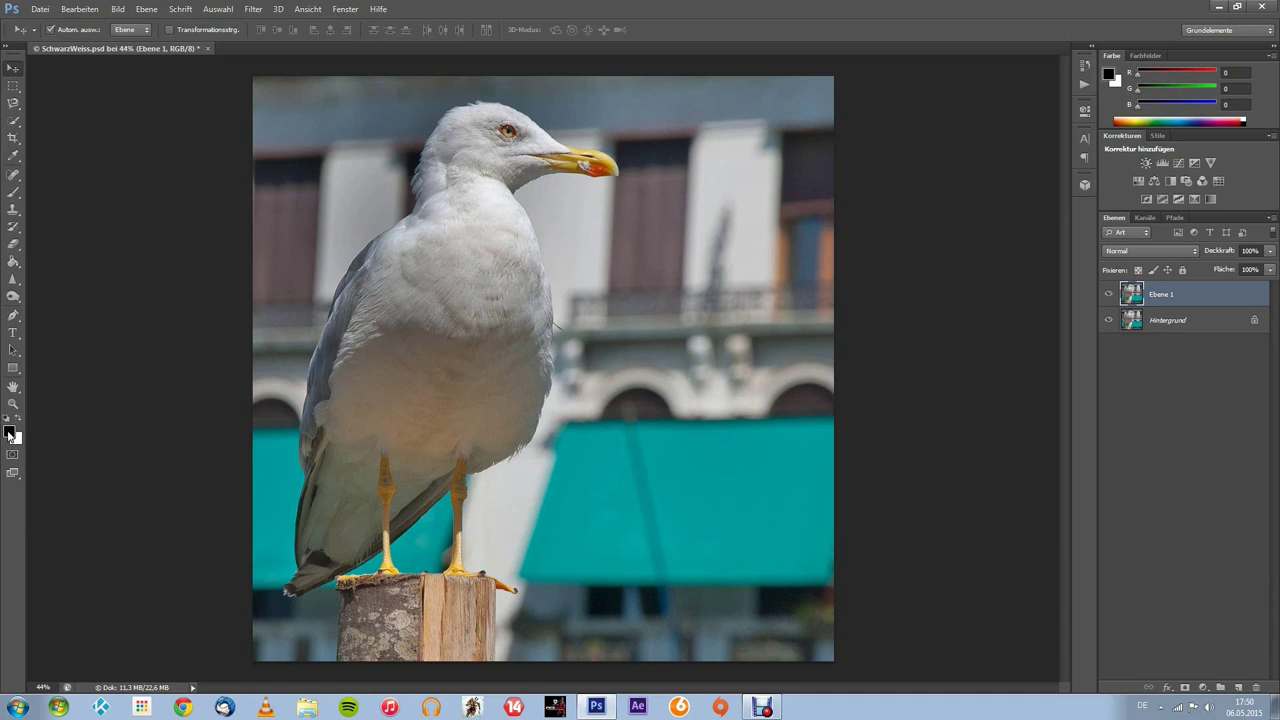
{"action": "left_click", "coordinate": [10, 432]}
{"action": "left_click", "coordinate": [881, 345]}
{"action": "left_click", "coordinate": [985, 342]}
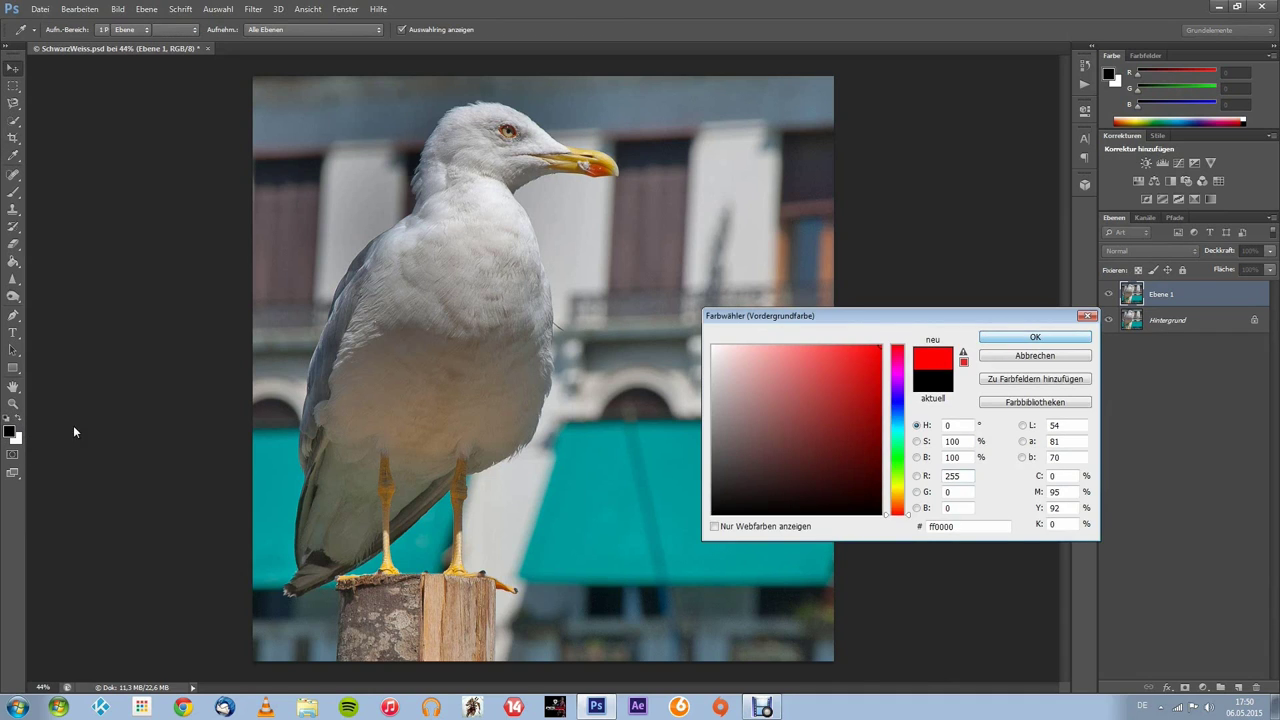
{"action": "left_click", "coordinate": [18, 421]}
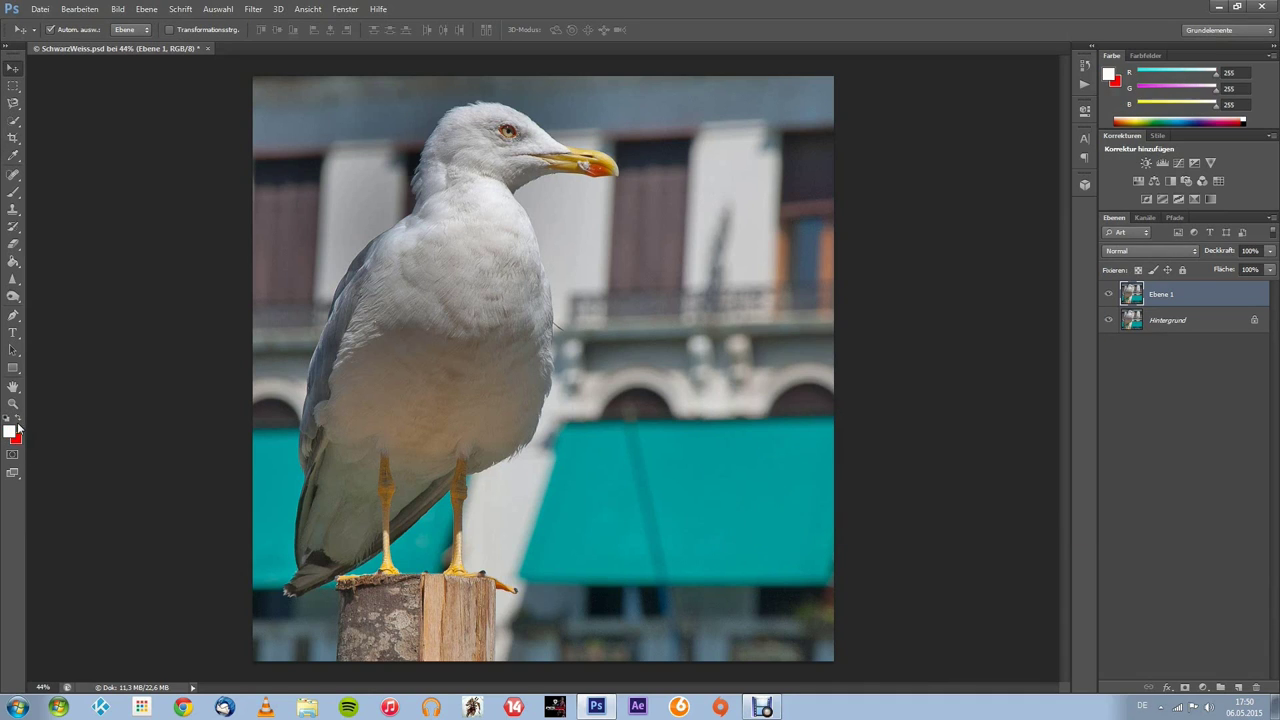
{"action": "left_click", "coordinate": [712, 503]}
{"action": "left_click", "coordinate": [828, 396]}
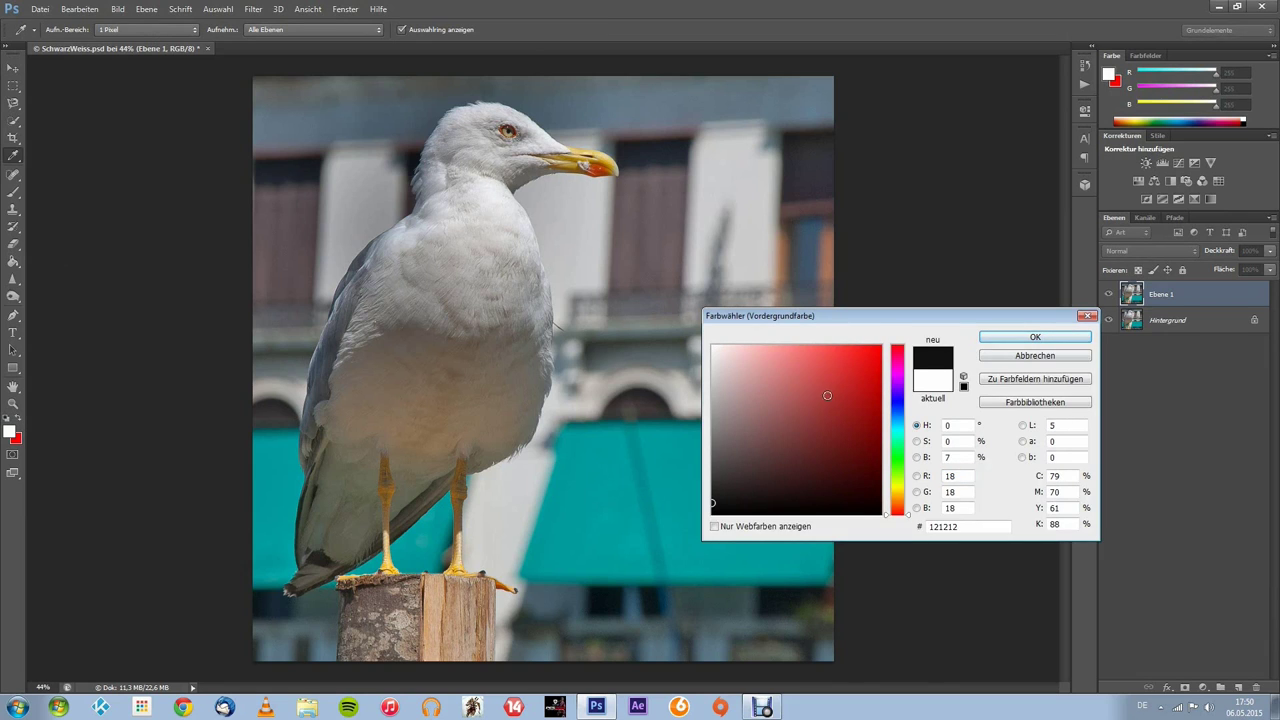
{"action": "left_click", "coordinate": [995, 340]}
{"action": "key", "text": "d"}
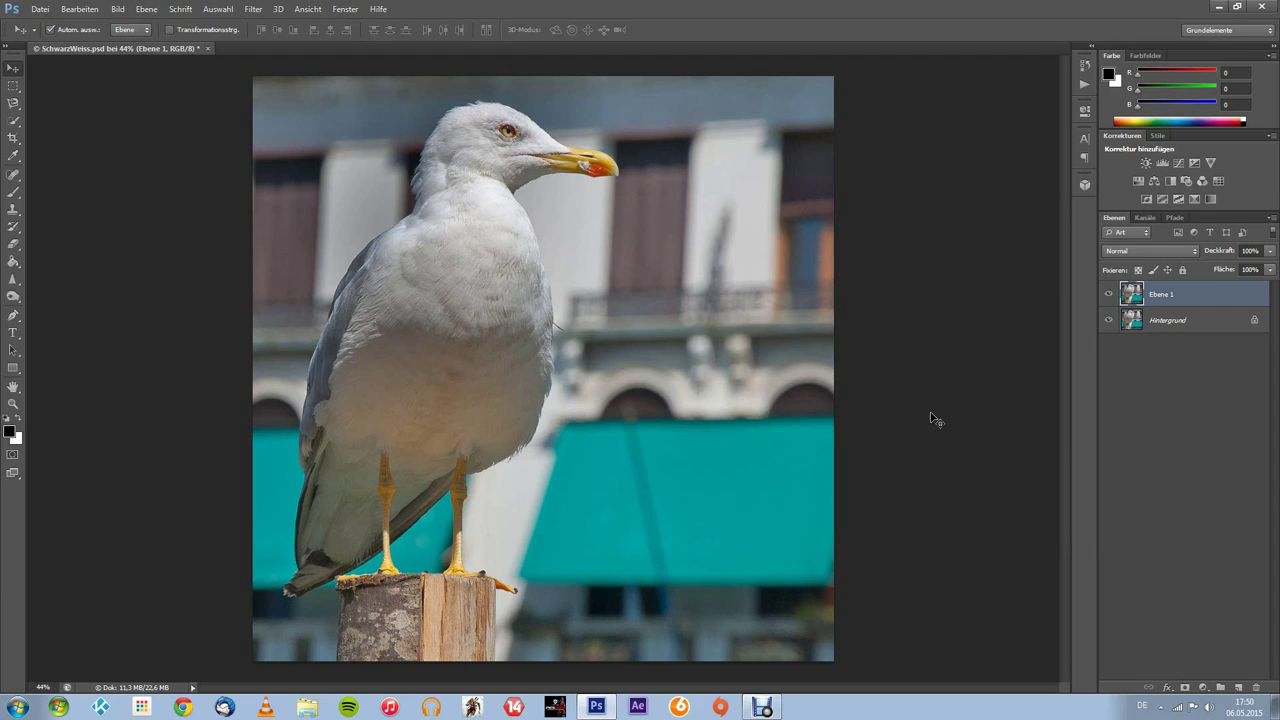
{"action": "left_click", "coordinate": [1203, 689]}
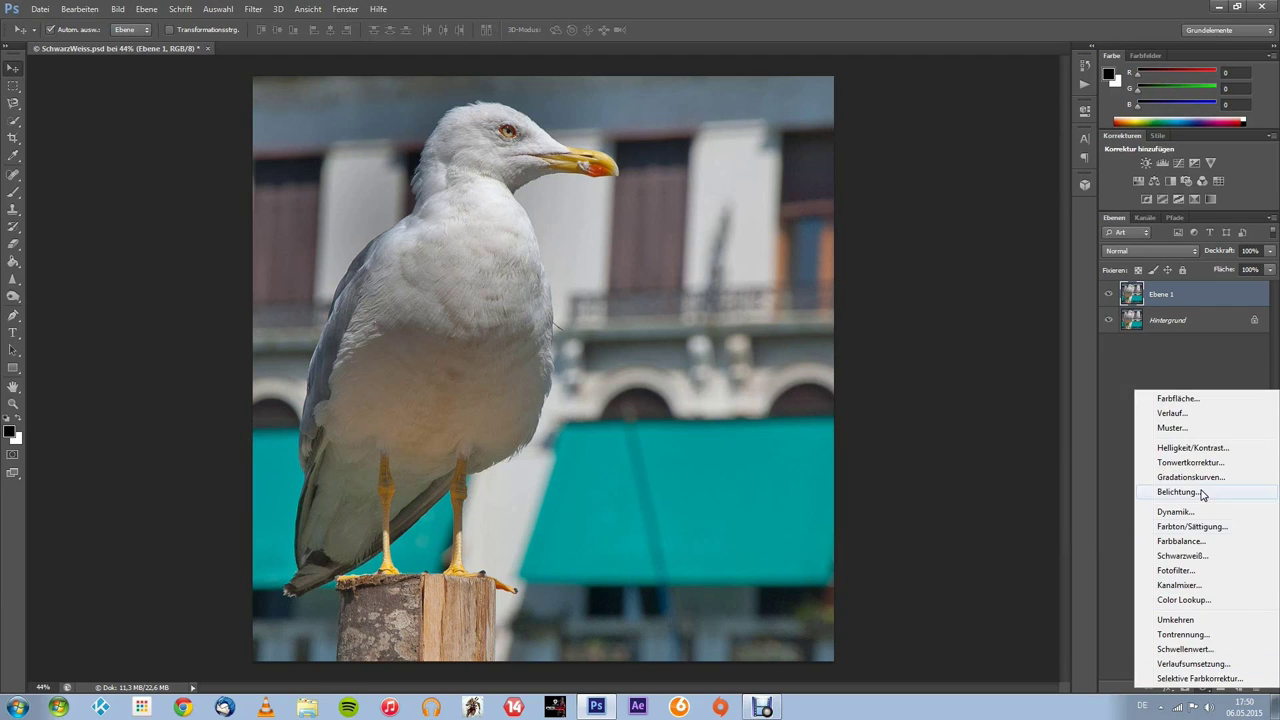
- Add a Verlaufsumsetzung gradient map layer and open its gradient in the Gradient Editor
{"action": "left_click", "coordinate": [1192, 664]}
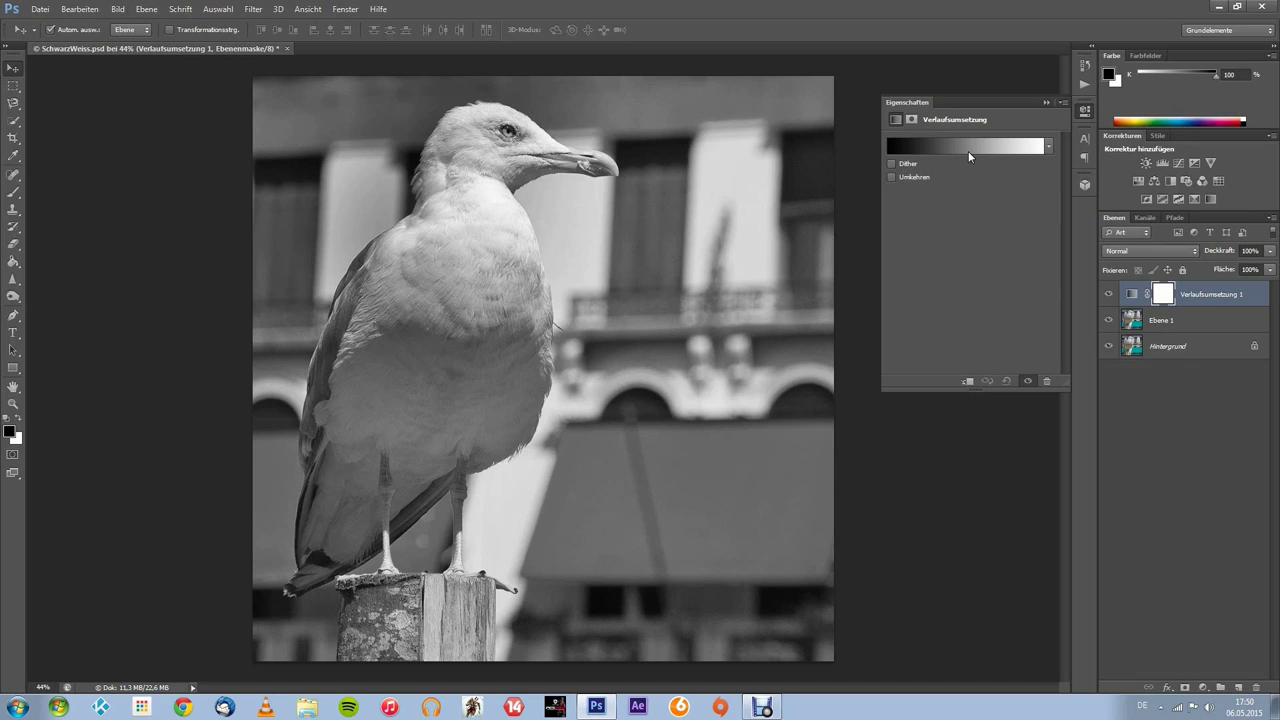
{"action": "left_click", "coordinate": [968, 152]}
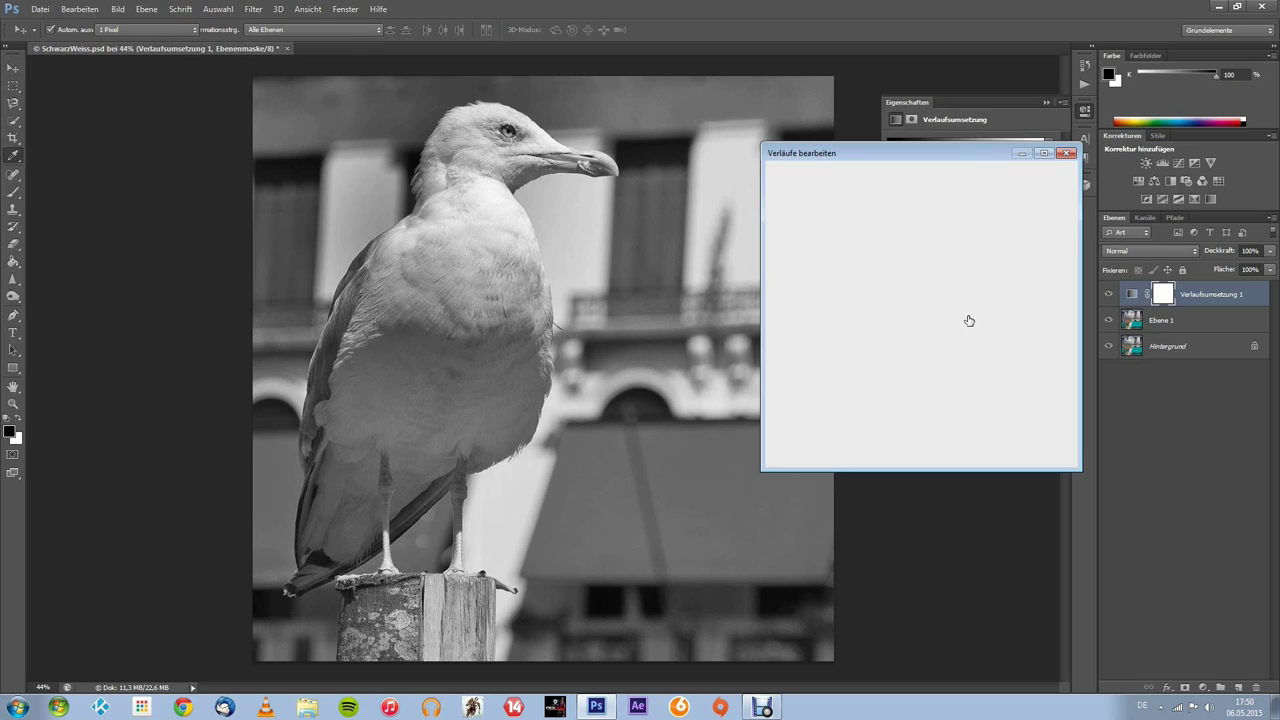
- Add a dark grey middle colour stop and slide it toward the light end
{"action": "left_click", "coordinate": [912, 380]}
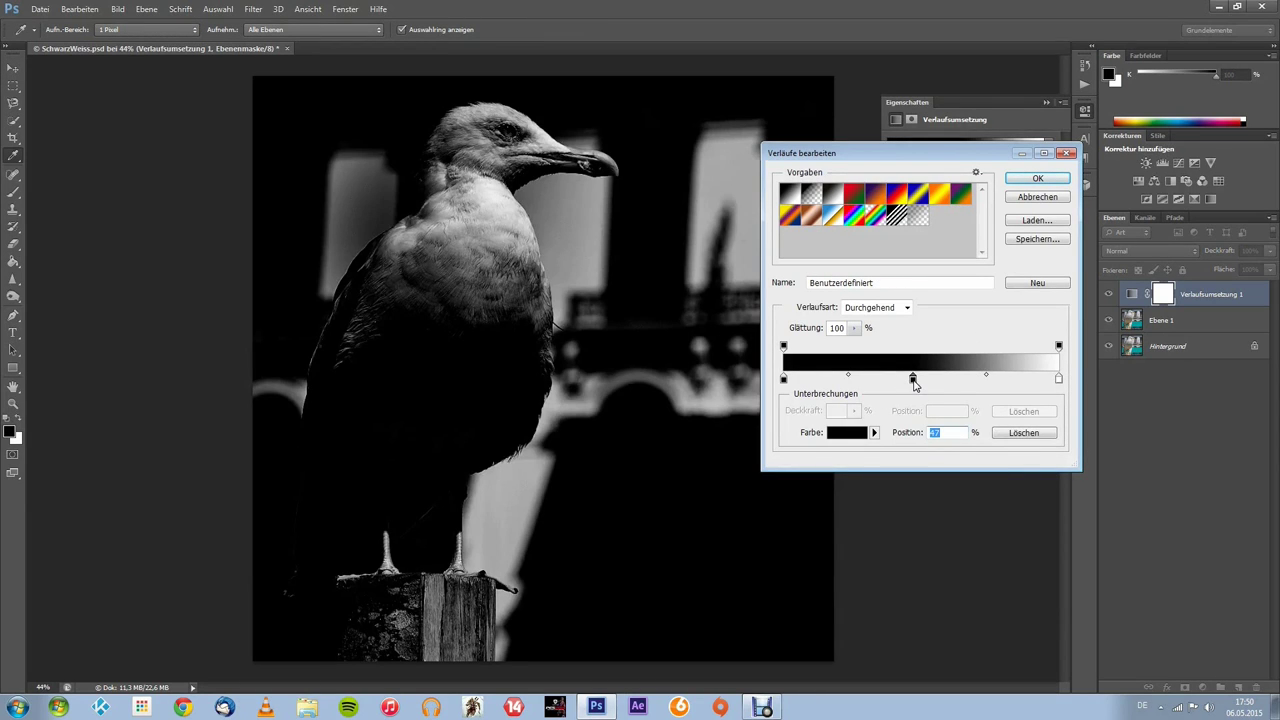
{"action": "double_click", "coordinate": [913, 380]}
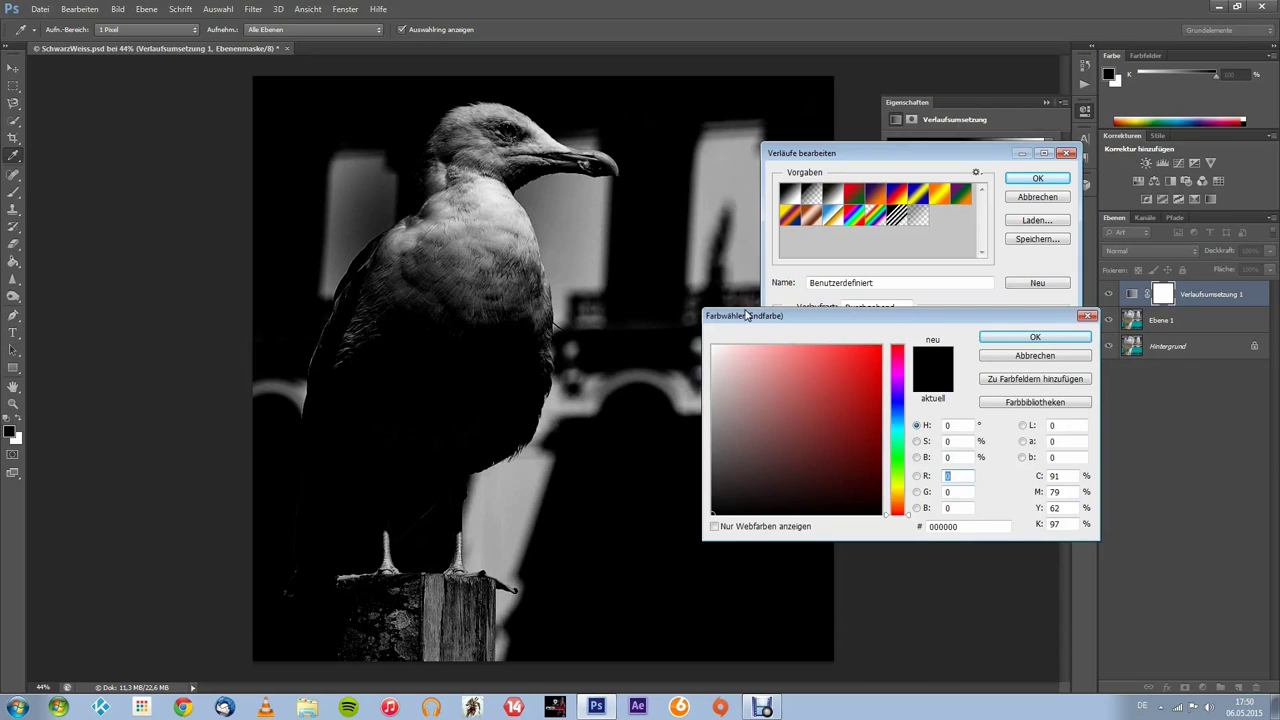
{"action": "left_click_drag", "start_coordinate": [747, 315], "coordinate": [862, 340]}
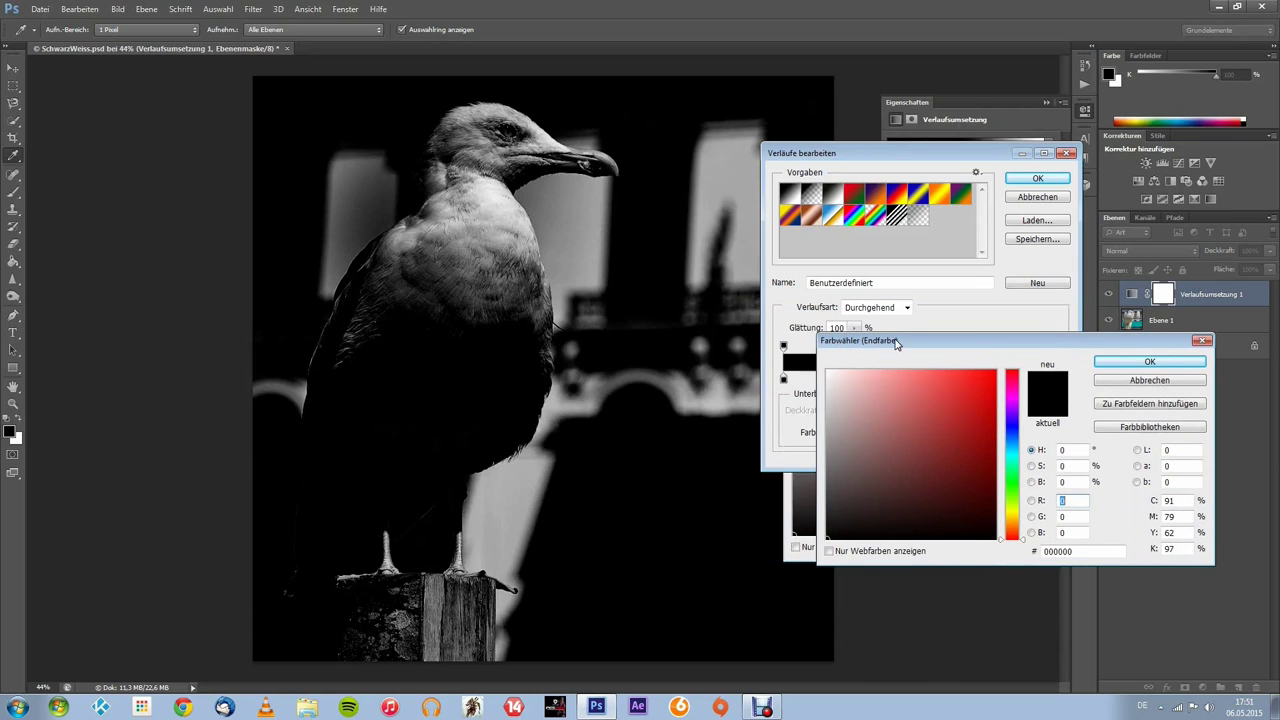
{"action": "left_click", "coordinate": [817, 428]}
{"action": "left_click_drag", "start_coordinate": [826, 422], "coordinate": [806, 458]}
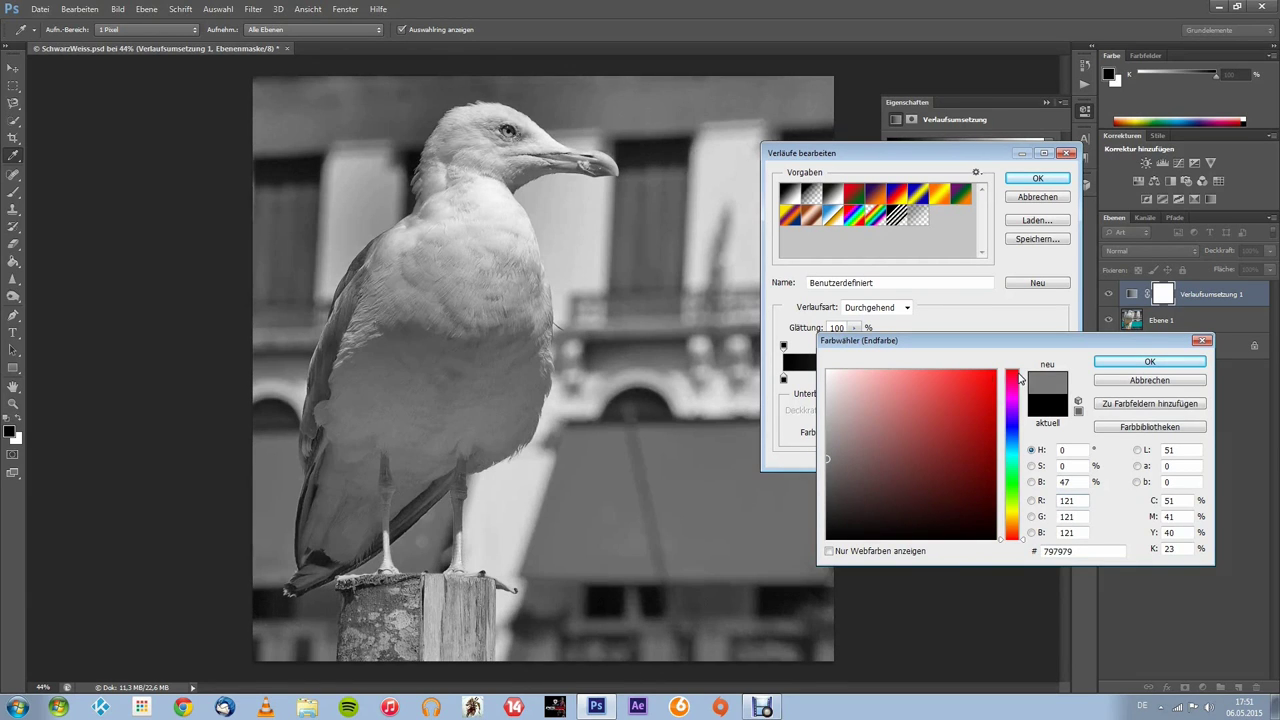
{"action": "left_click", "coordinate": [1149, 362]}
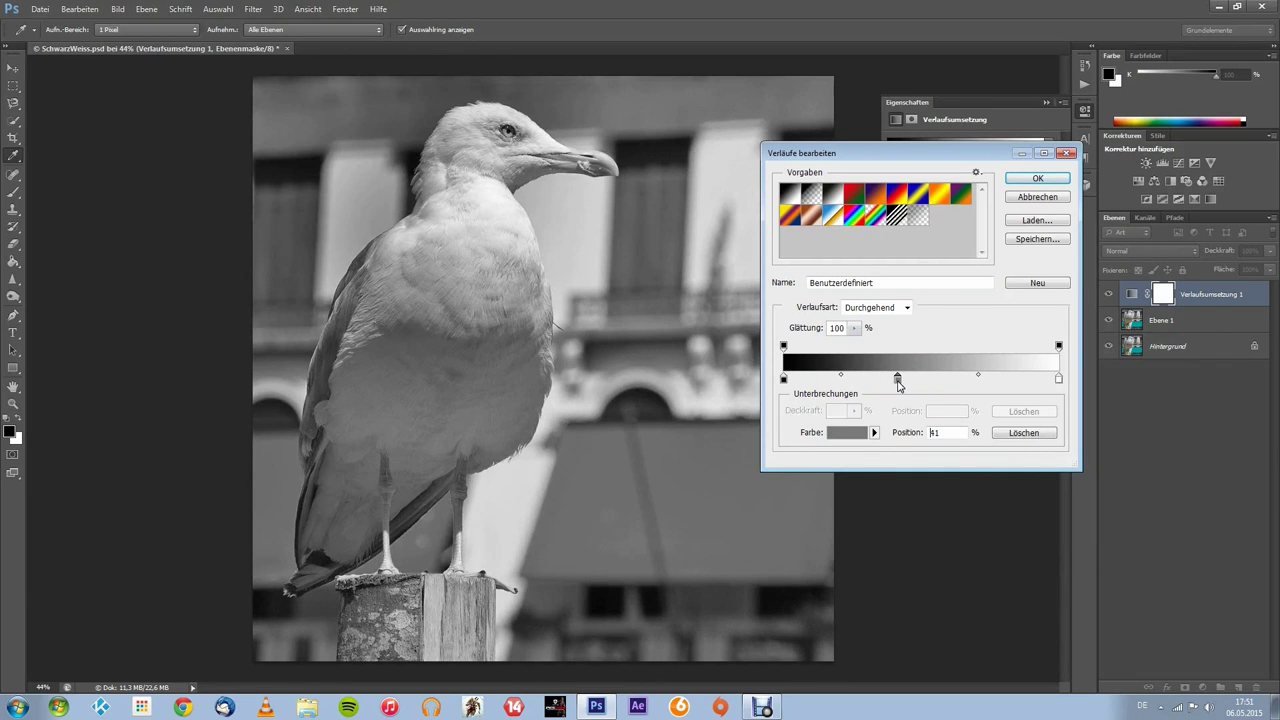
{"action": "left_click_drag", "start_coordinate": [912, 383], "coordinate": [935, 384]}
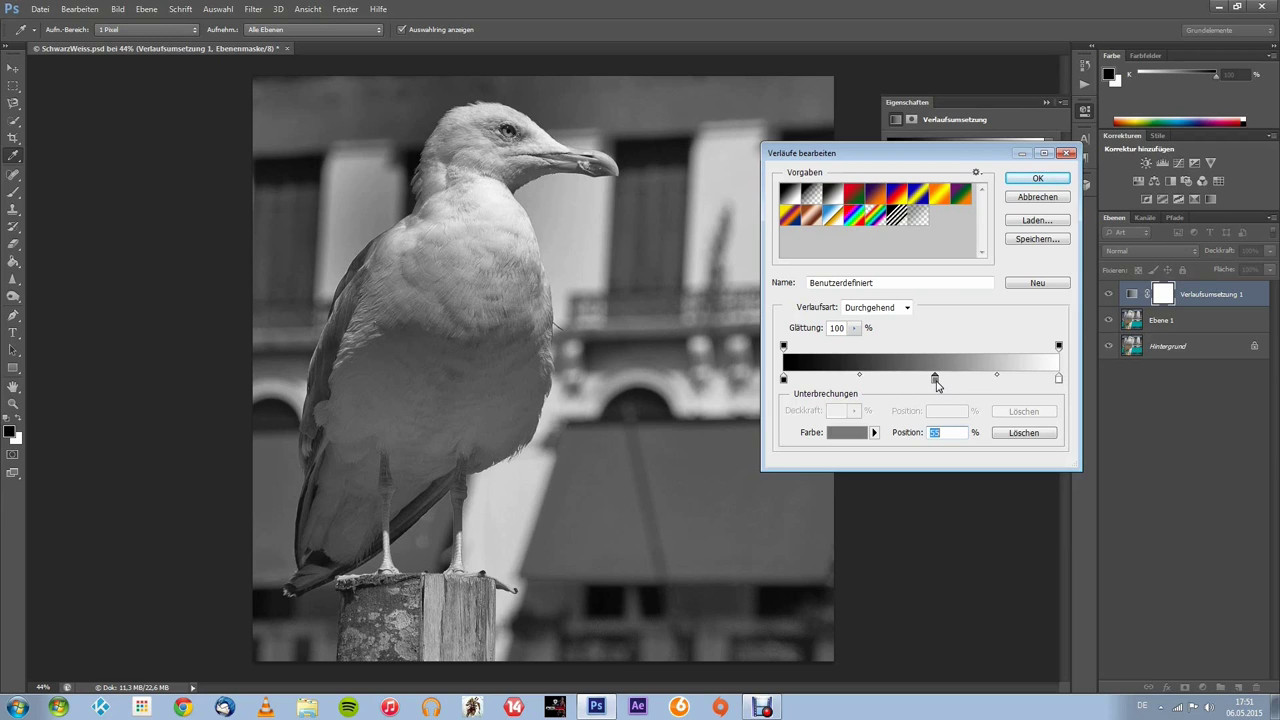
- Lighten the grey stop to 123, then remove it and confirm the plain black-to-white gradient
{"action": "left_click", "coordinate": [846, 430]}
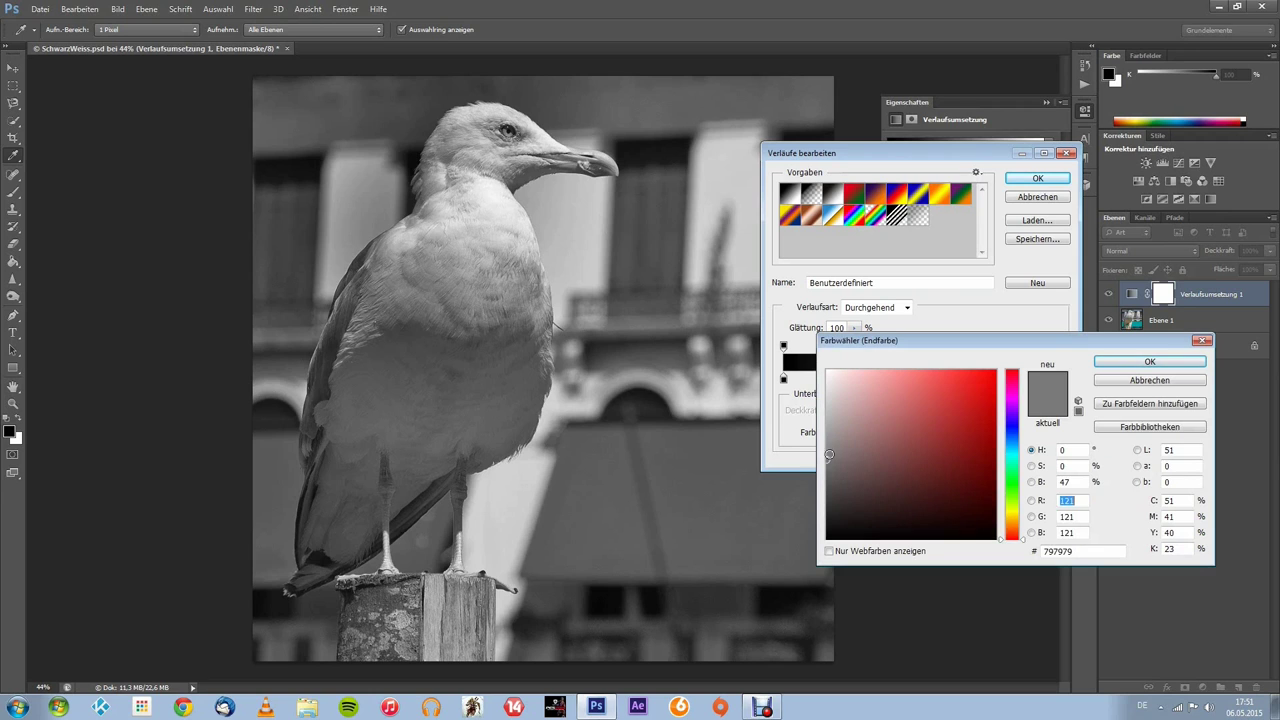
{"action": "type", "text": "123"}
{"action": "left_click_drag", "start_coordinate": [824, 415], "coordinate": [825, 431]}
{"action": "left_click", "coordinate": [1120, 362]}
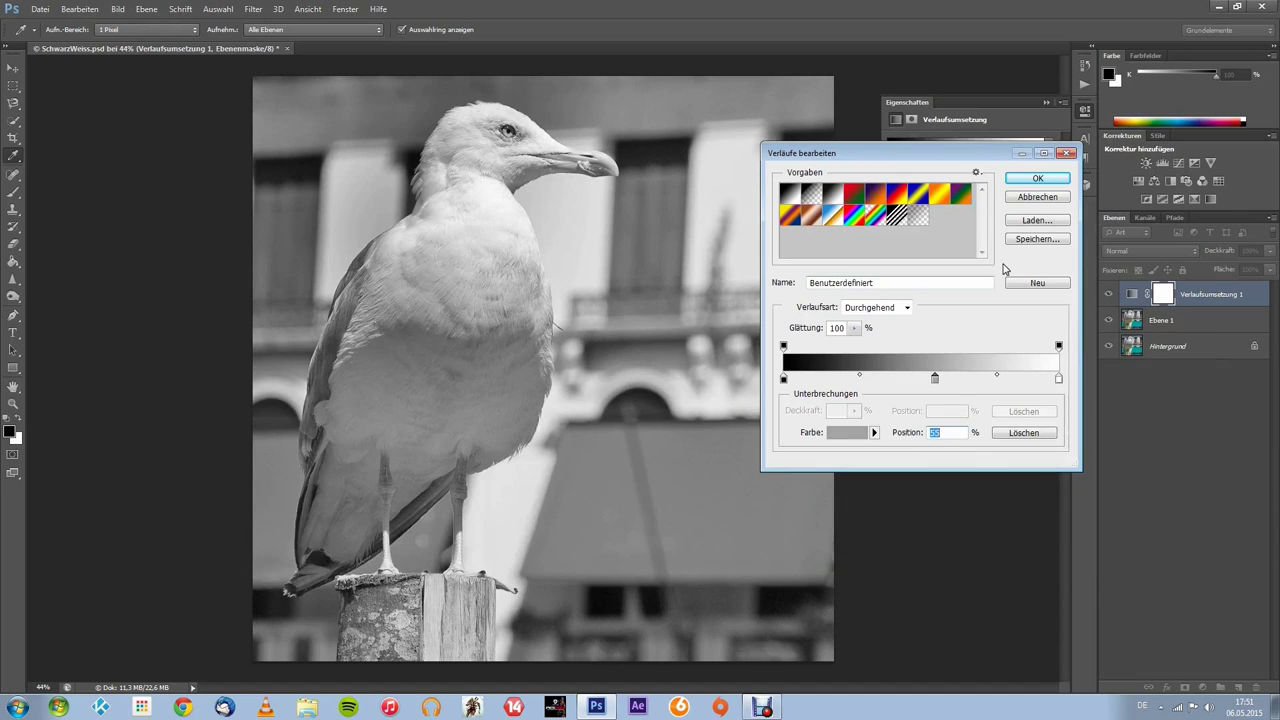
{"action": "left_click_drag", "start_coordinate": [934, 380], "coordinate": [937, 420]}
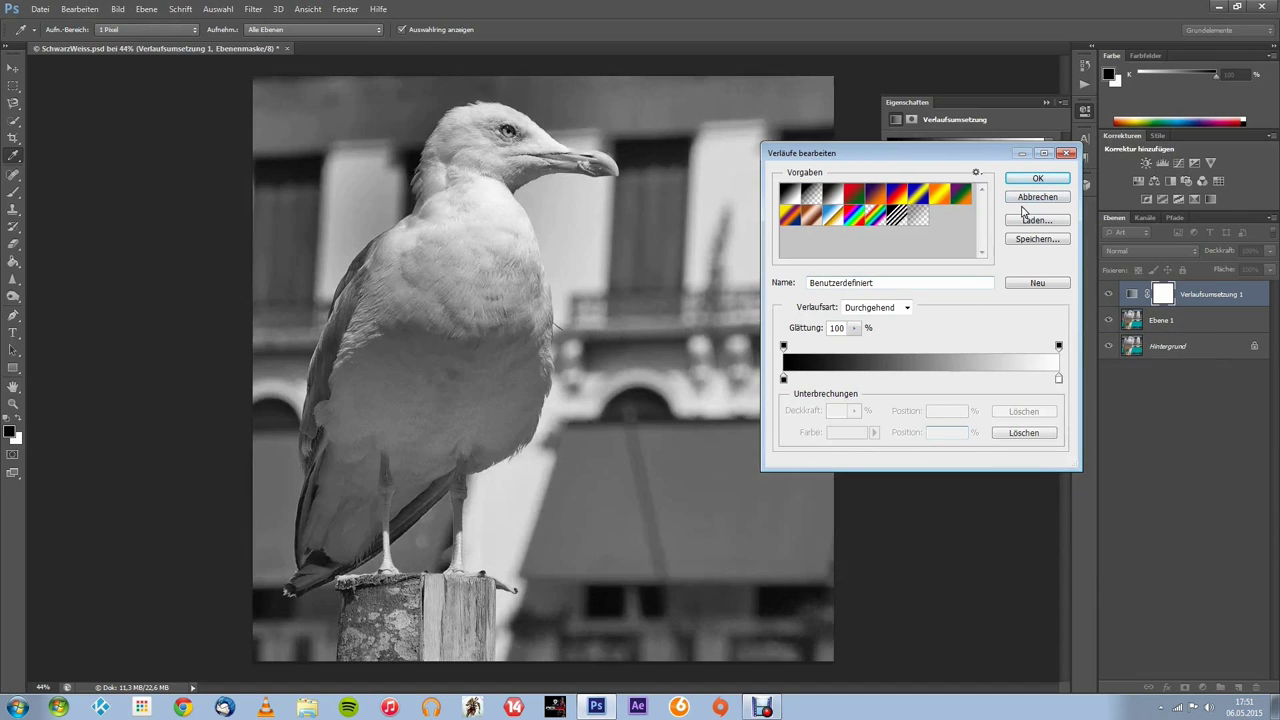
{"action": "left_click", "coordinate": [1040, 178]}
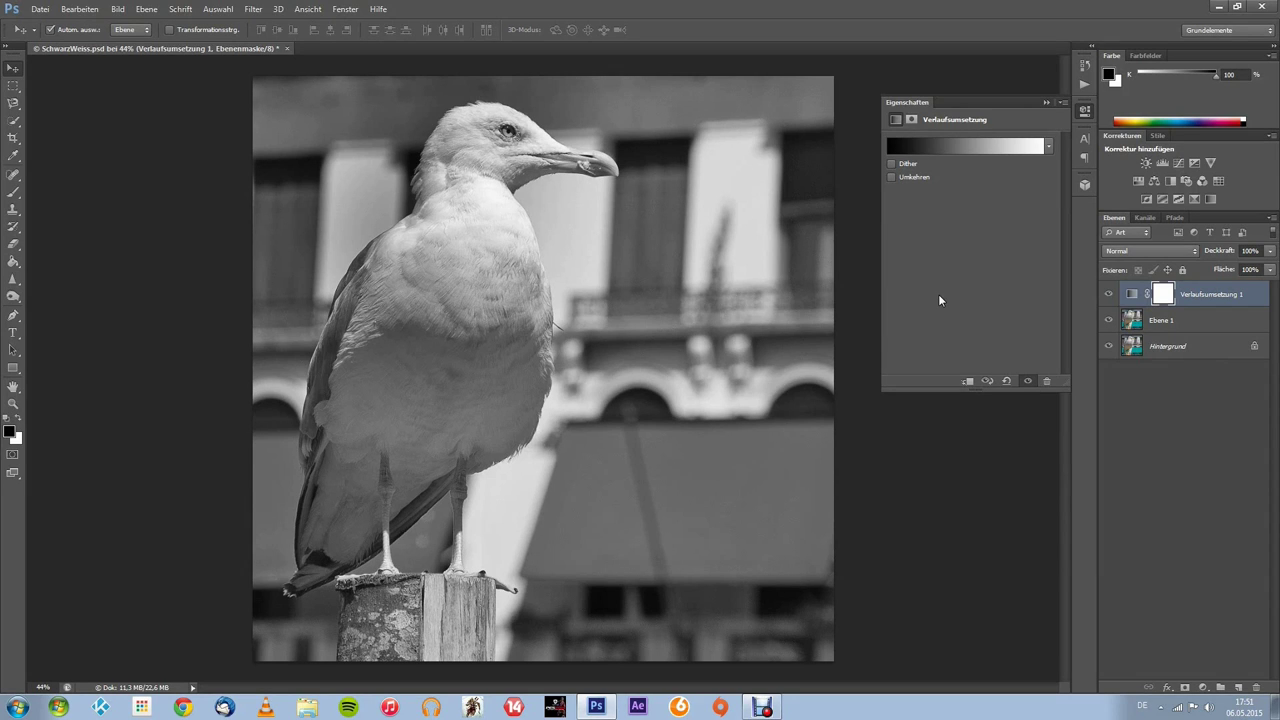
- Desaturate Ebene 1 and compare it against the gradient map by toggling layer visibility
{"action": "left_click", "coordinate": [1197, 321]}
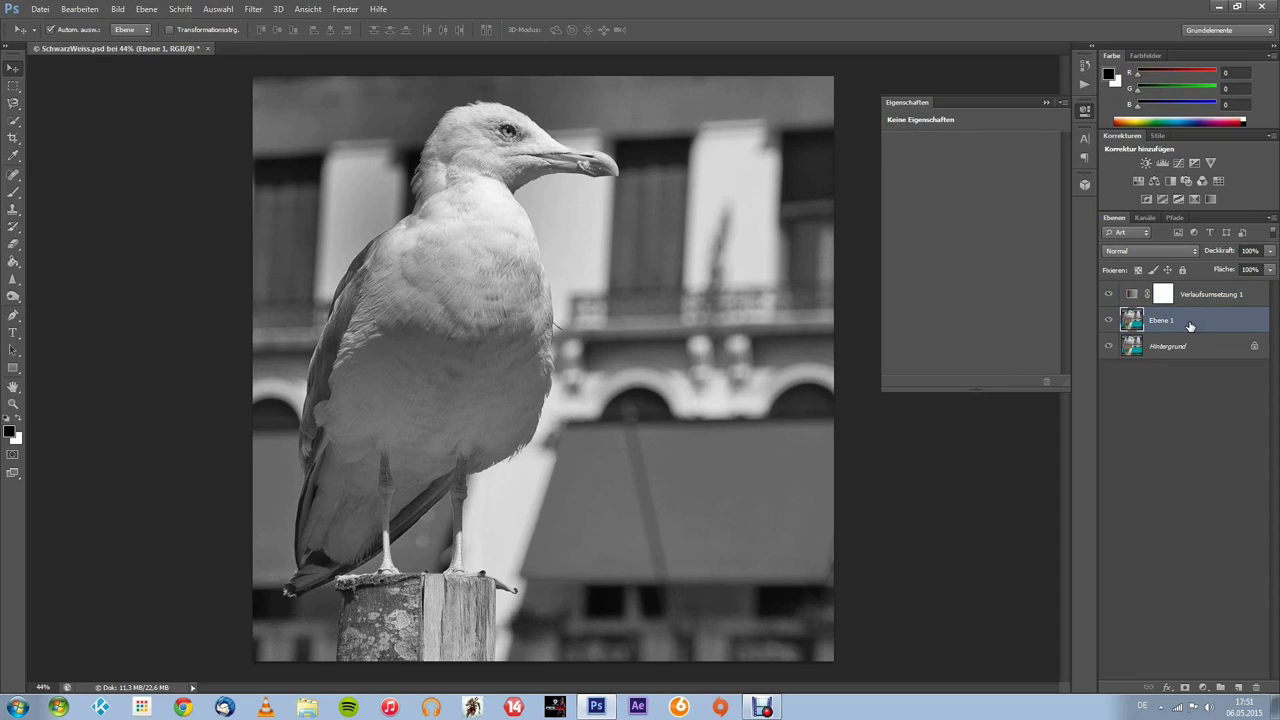
{"action": "key", "text": "ctrl+shift+u"}
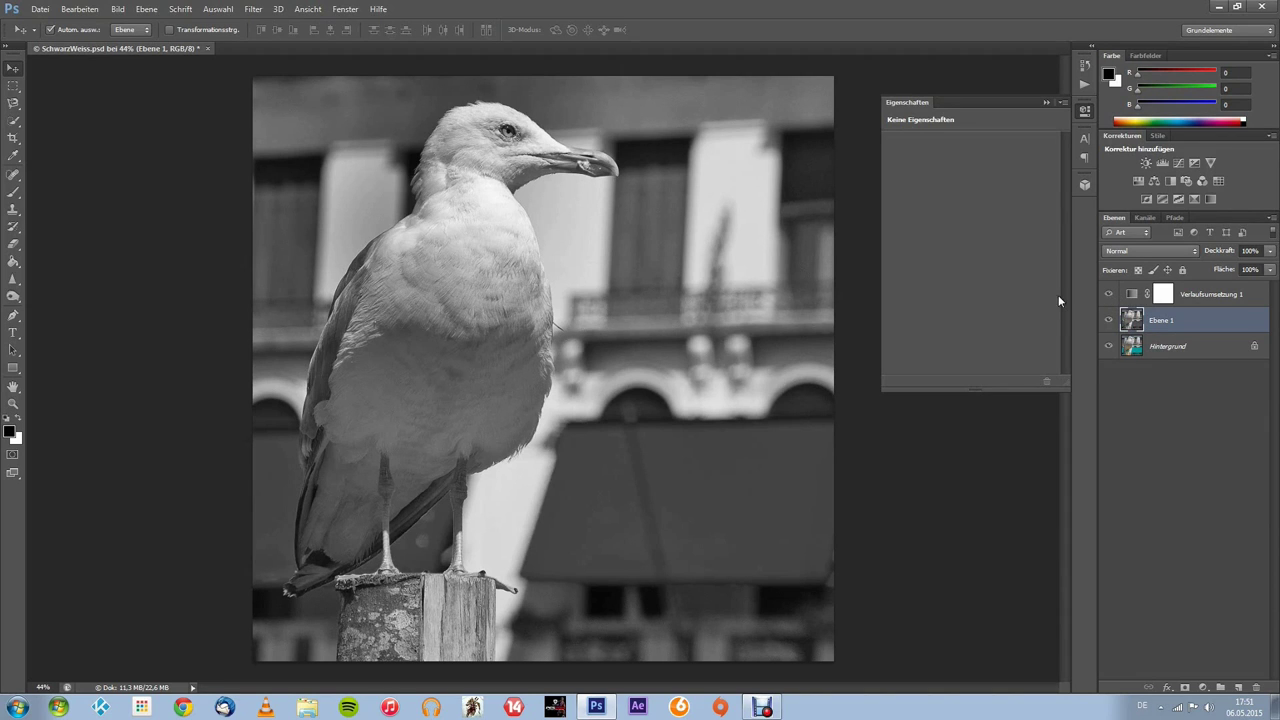
{"action": "left_click", "coordinate": [1105, 296]}
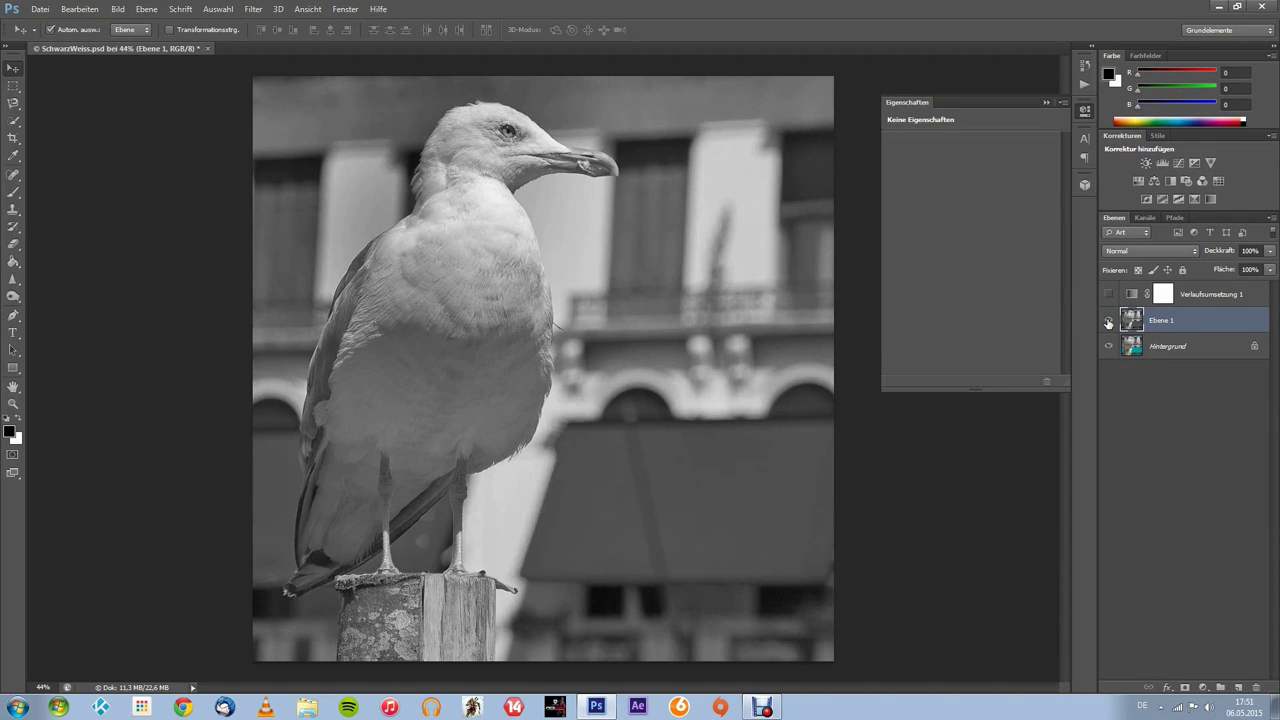
{"action": "left_click", "coordinate": [1107, 321]}
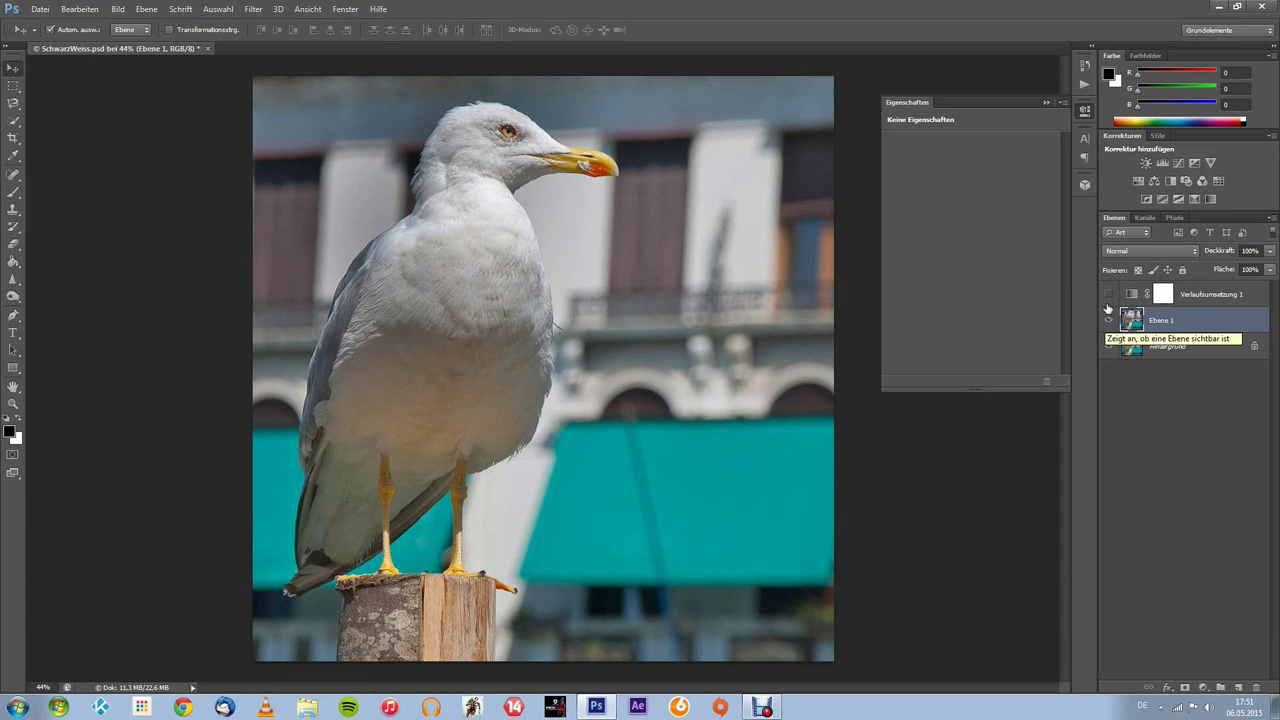
{"action": "left_click_drag", "start_coordinate": [1107, 321], "coordinate": [1107, 294]}
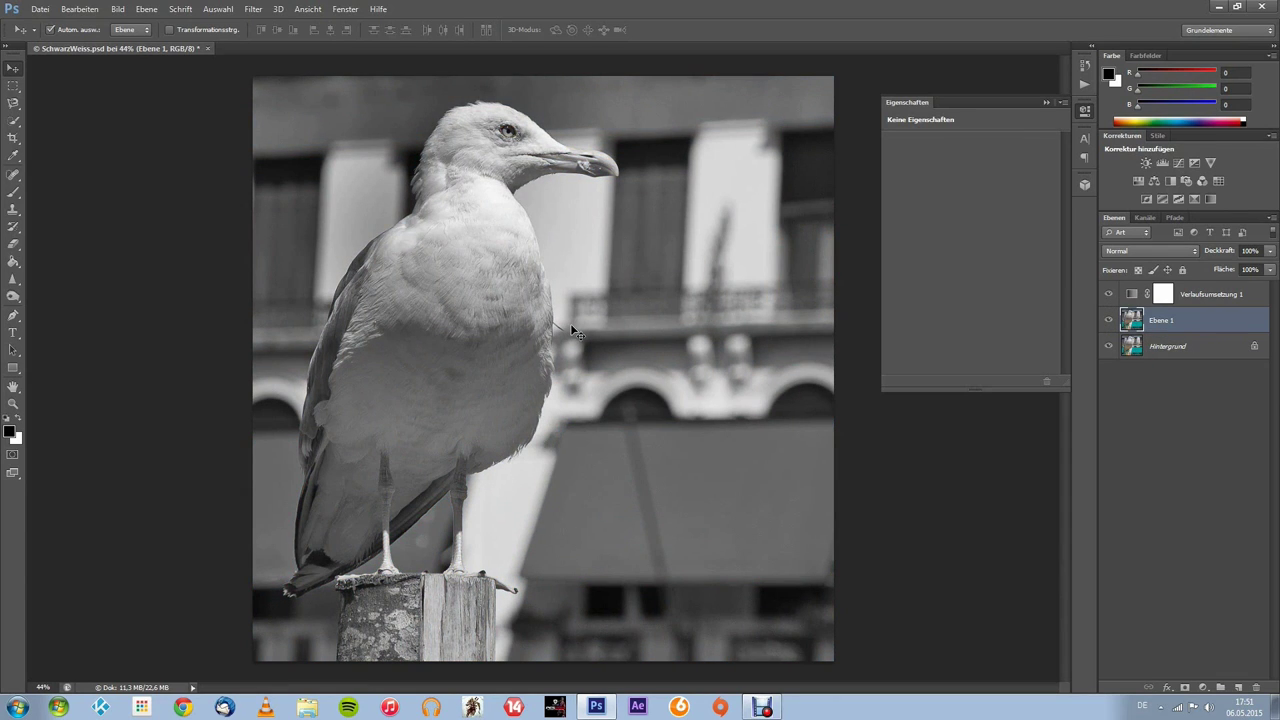
- Zoom out, collapse Eigenschaften and delete the Verlaufsumsetzung 1 layer
{"action": "key", "text": "ctrl+minus"}
{"action": "left_click", "coordinate": [1085, 110]}
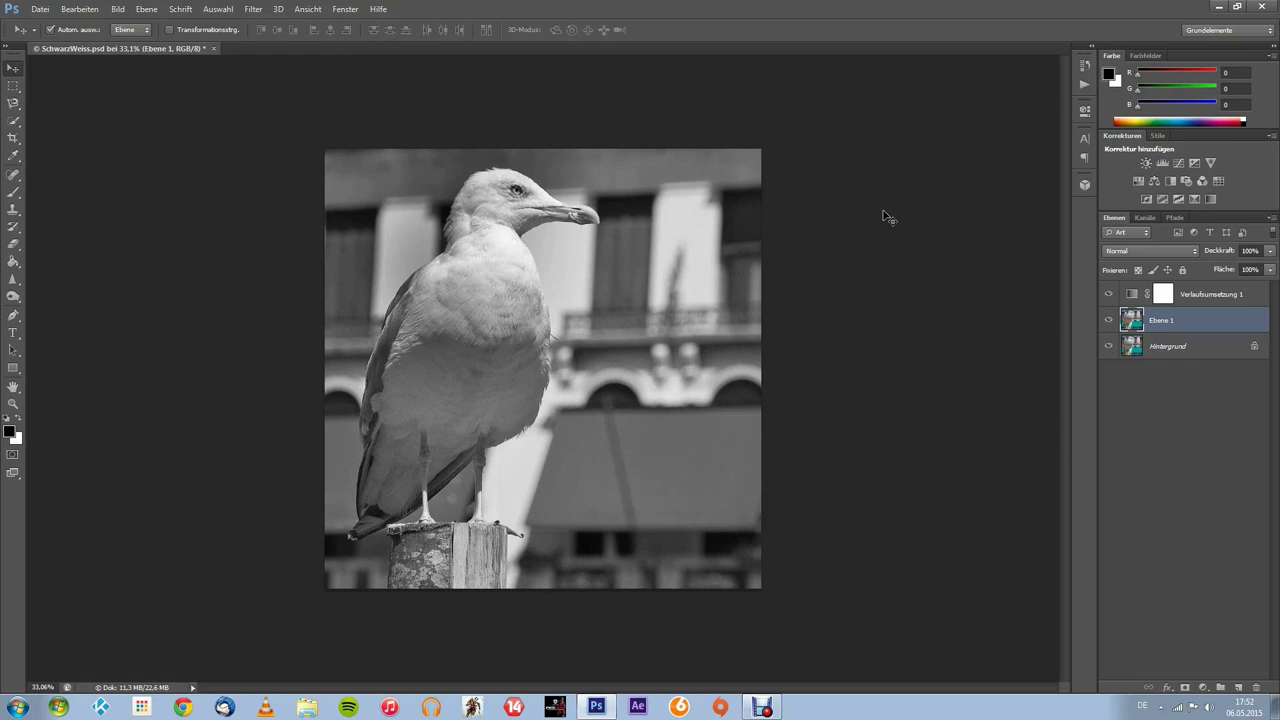
{"action": "left_click", "coordinate": [1195, 302]}
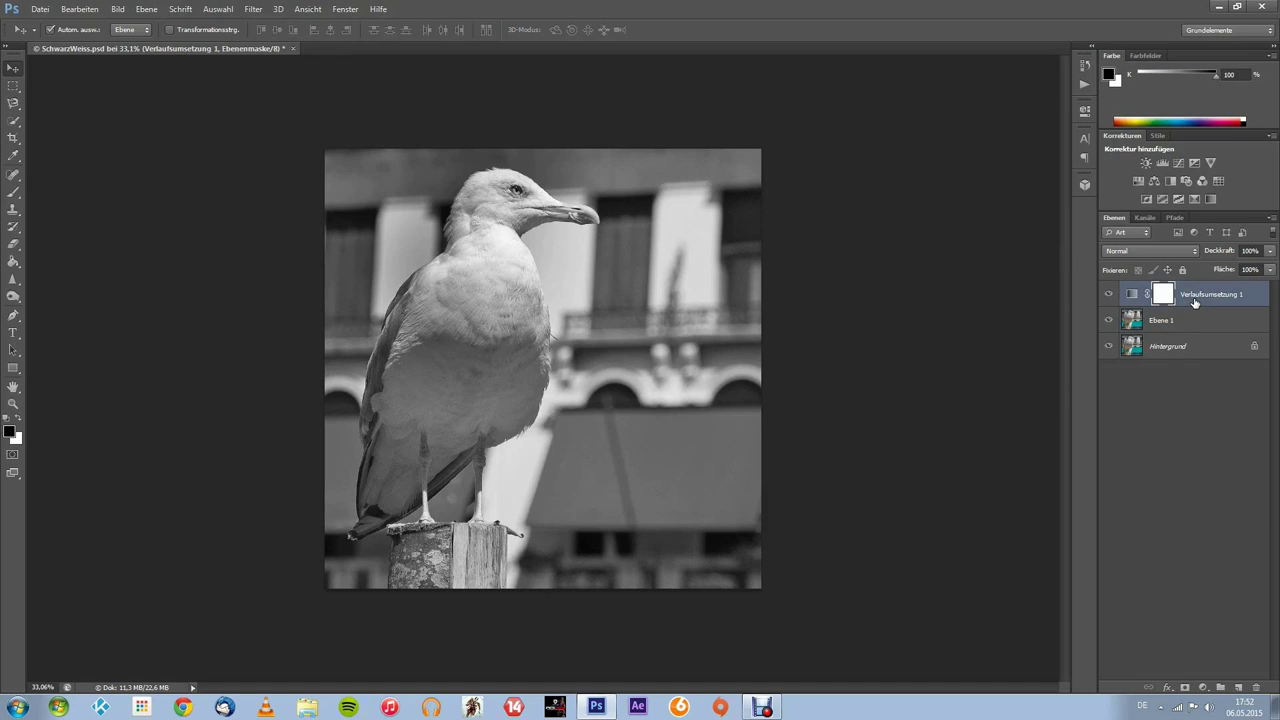
{"action": "key", "text": "Delete"}
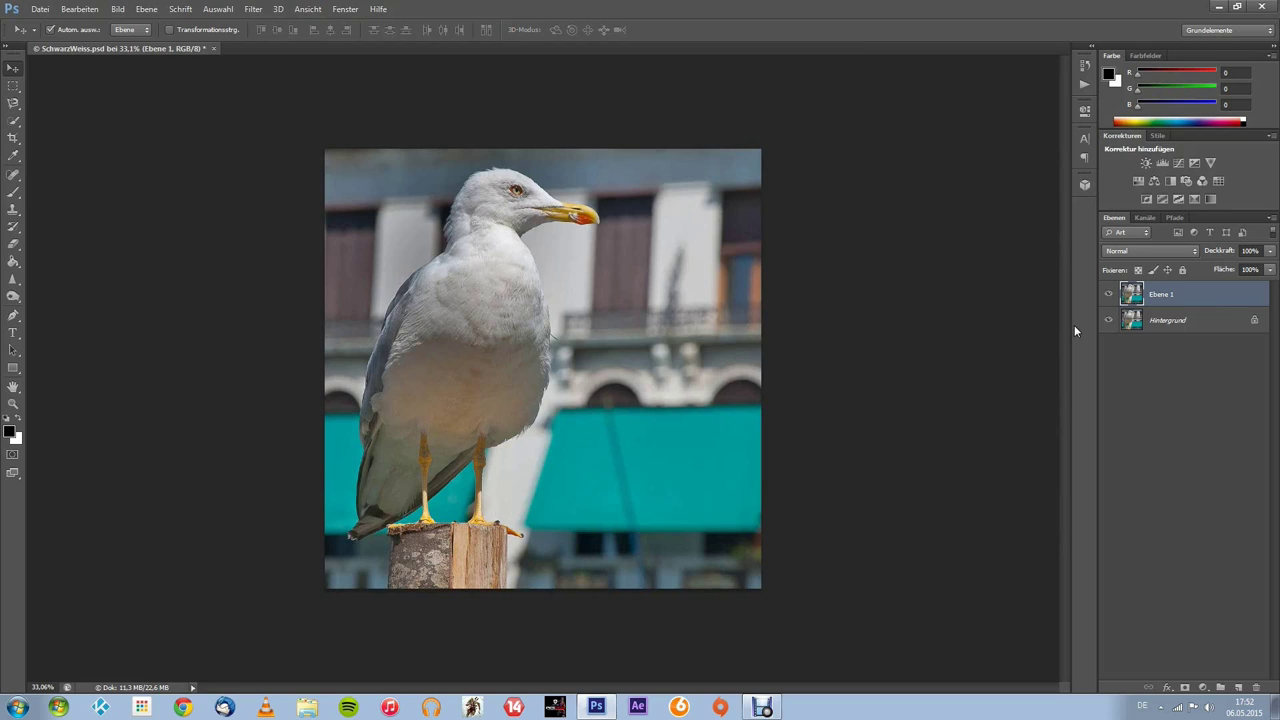